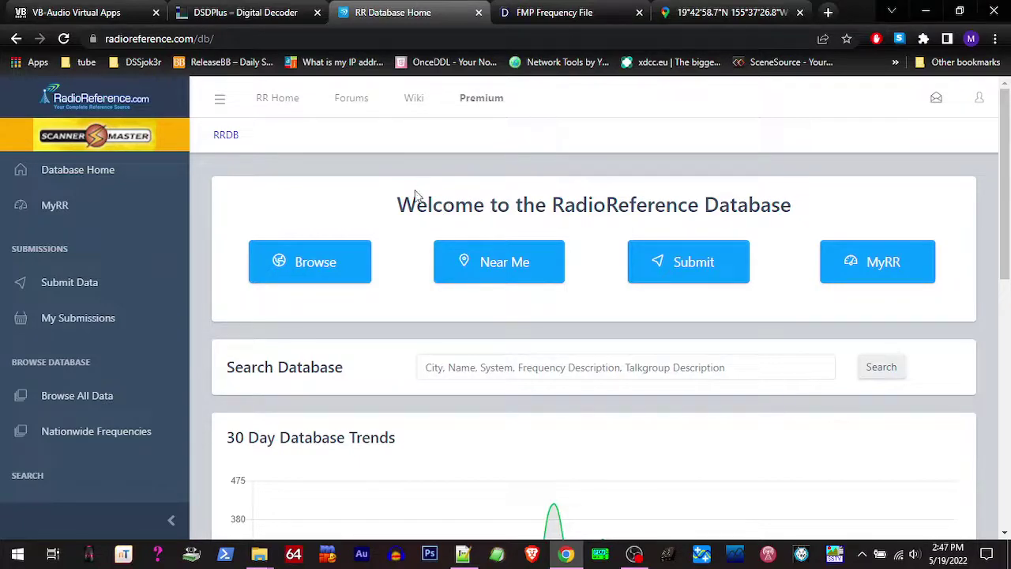
# Browse the RadioReference database to Cowlitz County in Washington and go to its Cowlitz County frequency category
pyautogui.click(330, 264)
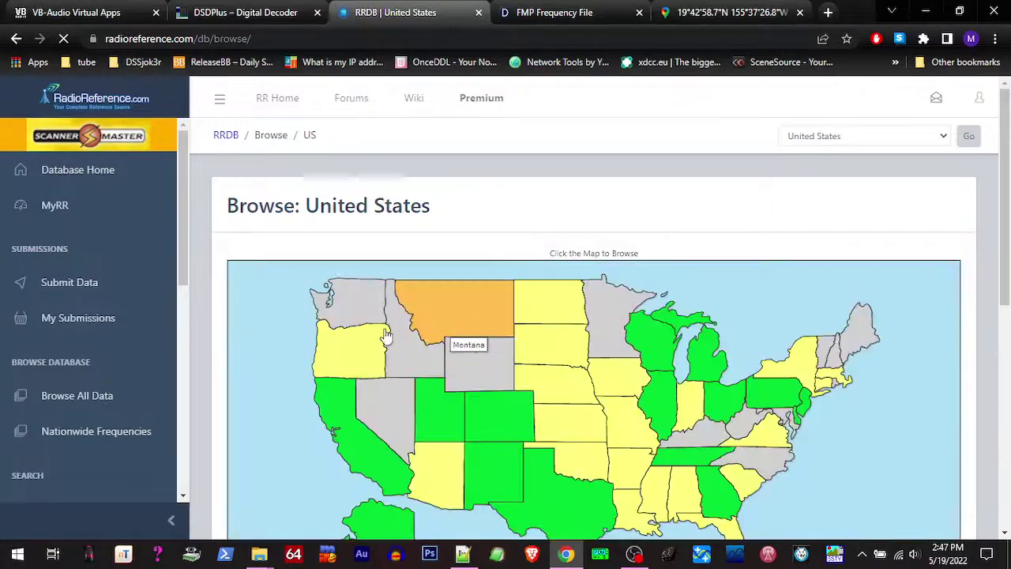
pyautogui.click(335, 314)
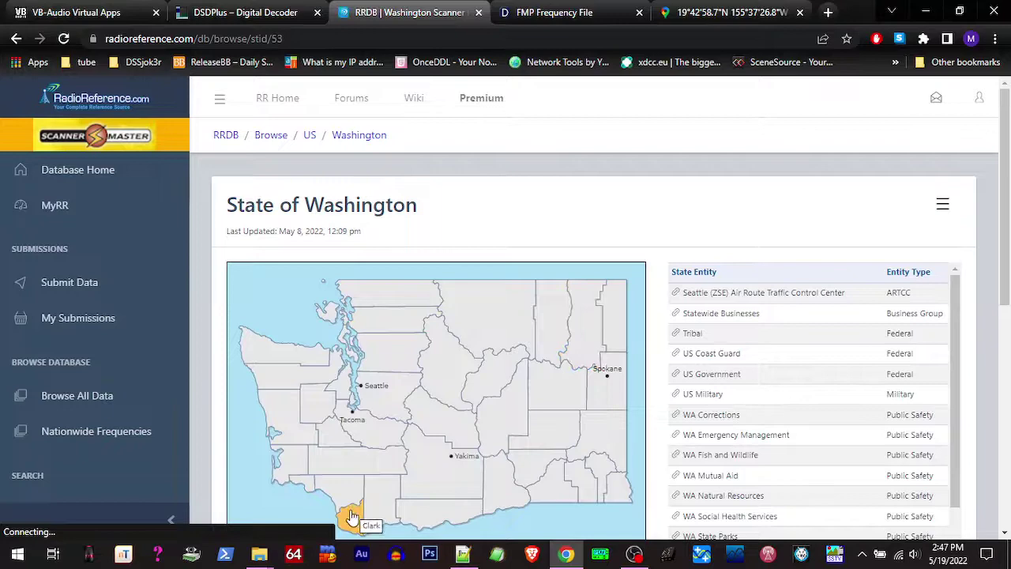
pyautogui.click(351, 501)
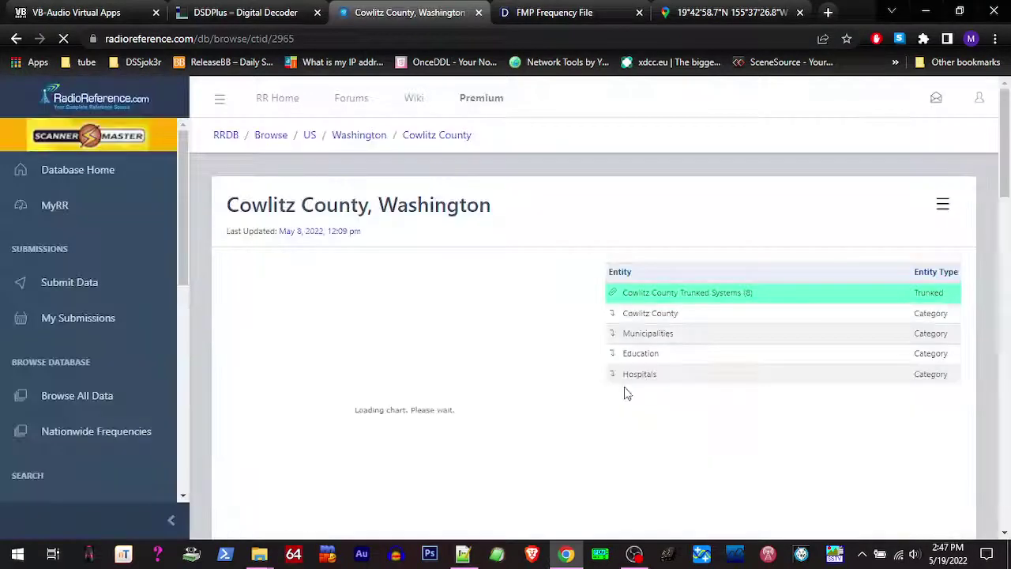
pyautogui.click(654, 315)
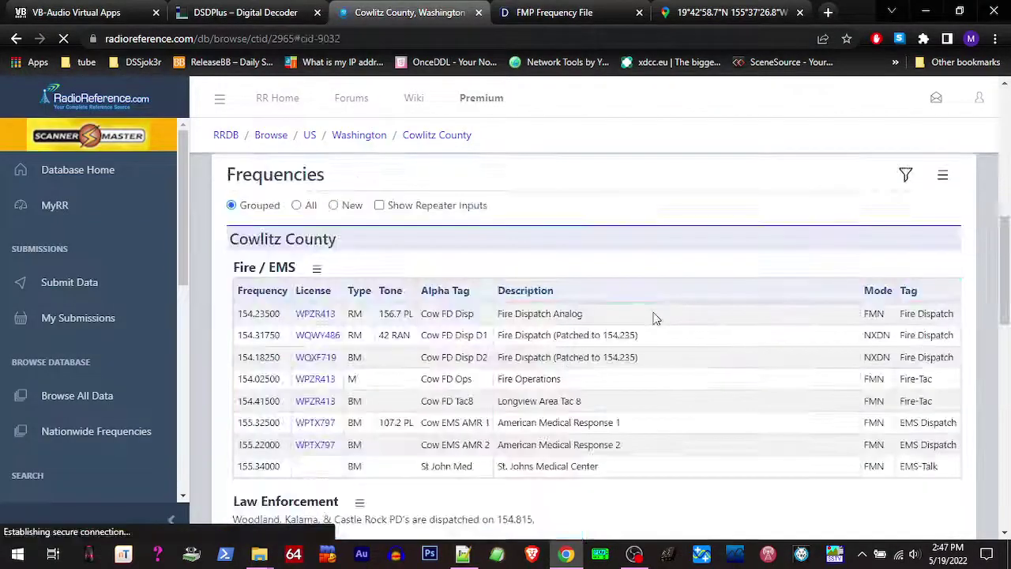
# Examine the Cowlitz County frequency tables for Fire / EMS, Law Enforcement and Local Government Services
pyautogui.scroll(-1, 716, 295)
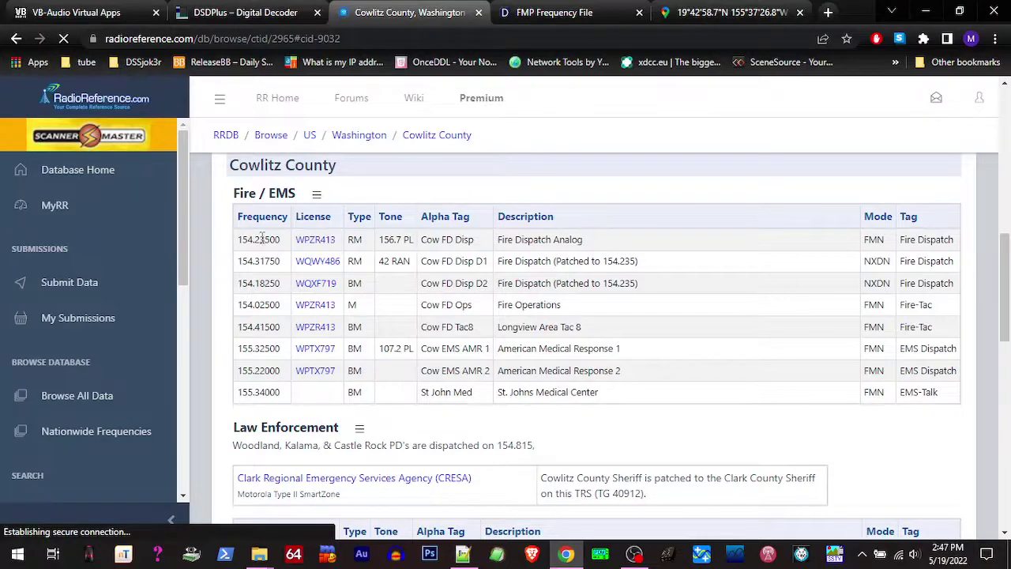
pyautogui.scroll(-1, 262, 256)
pyautogui.scroll(-1, 237, 258)
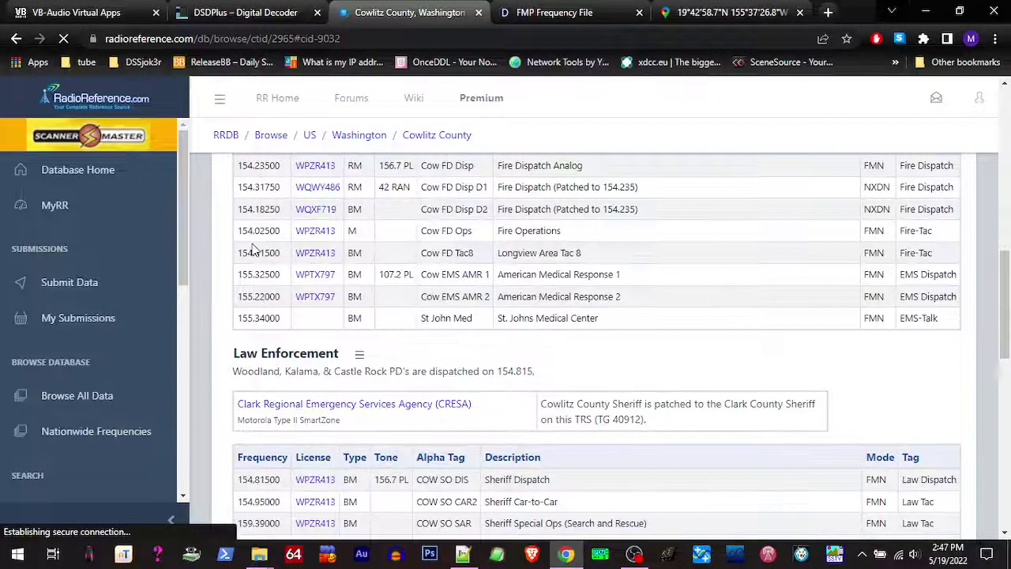
pyautogui.scroll(1, 235, 258)
pyautogui.scroll(-1, 229, 261)
pyautogui.scroll(2, 224, 261)
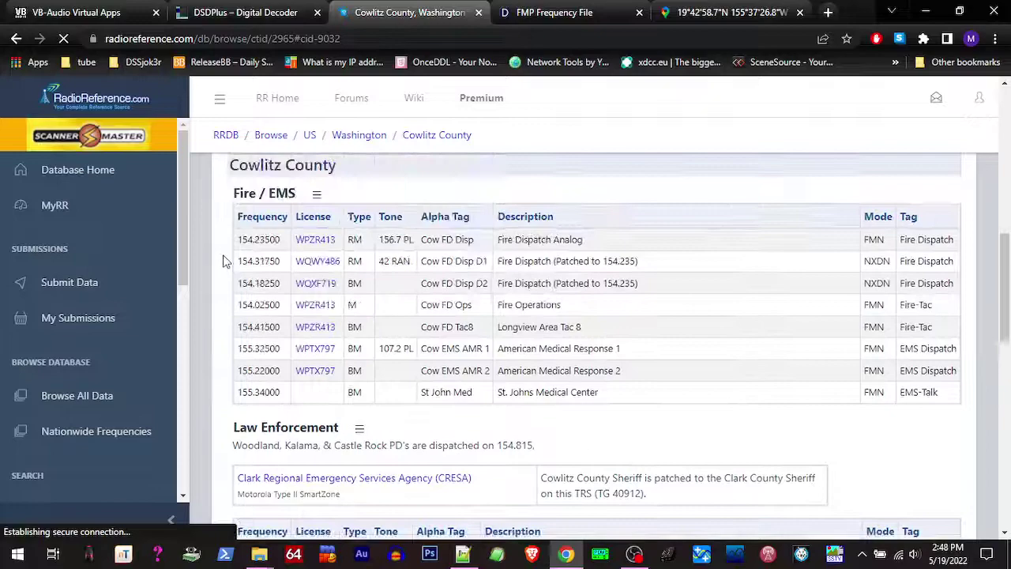
pyautogui.scroll(-15, 217, 261)
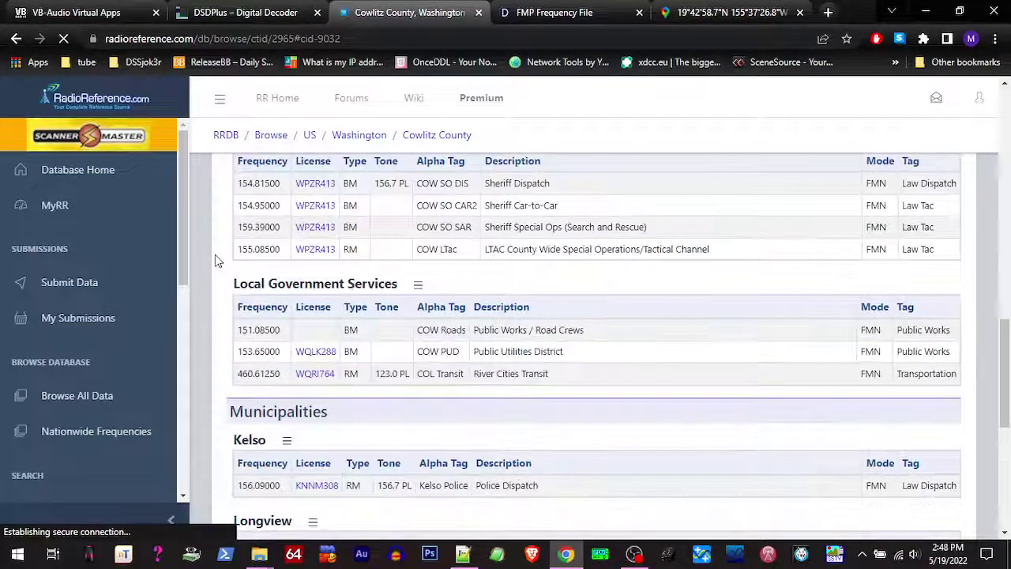
pyautogui.scroll(4, 217, 261)
pyautogui.scroll(6, 219, 257)
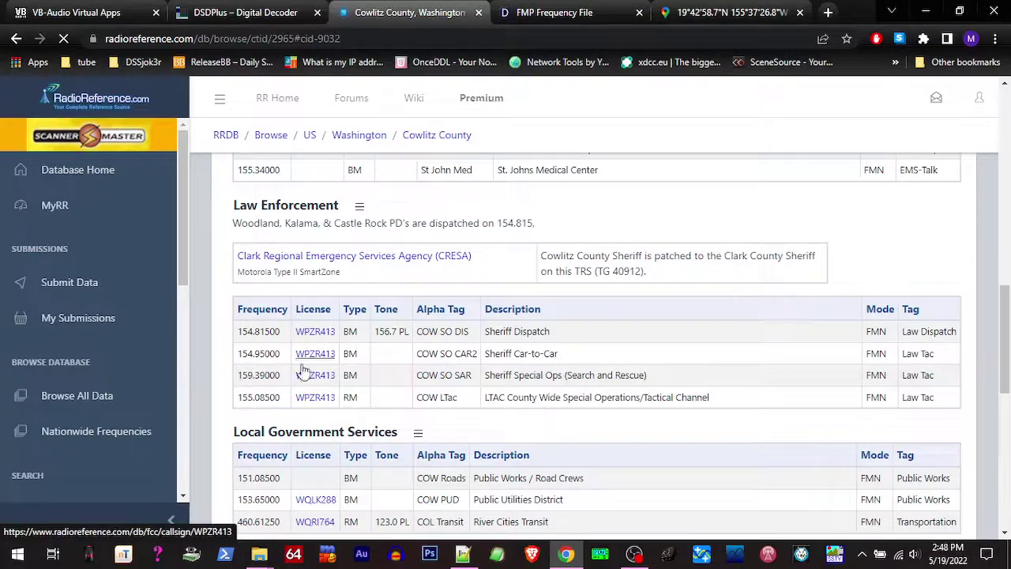
# Switch to Notepad++ and look through the frequency list in MyScannerFreqs.txt
pyautogui.click(461, 556)
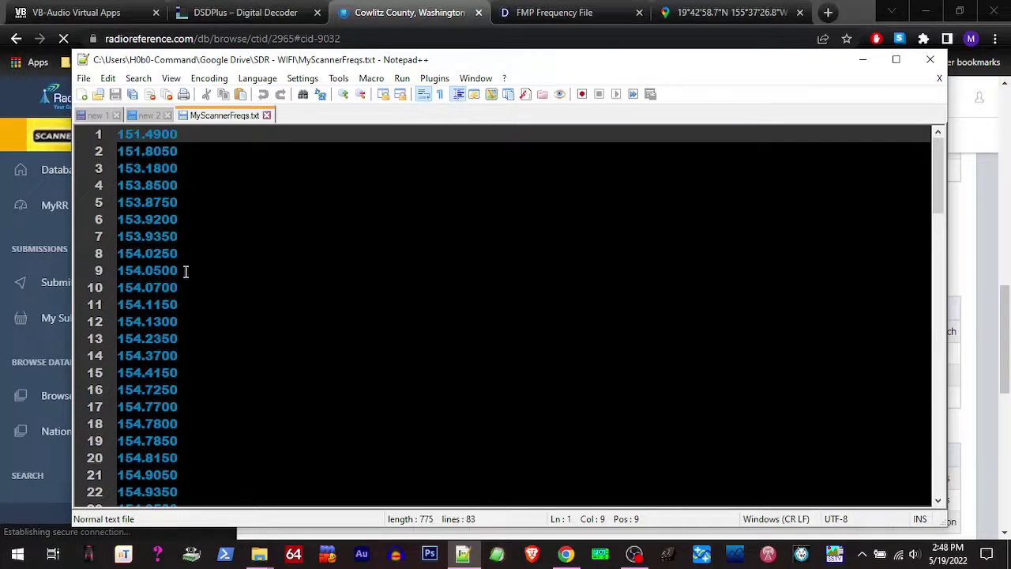
pyautogui.scroll(-5, 183, 271)
pyautogui.scroll(2, 175, 288)
pyautogui.scroll(3, 176, 288)
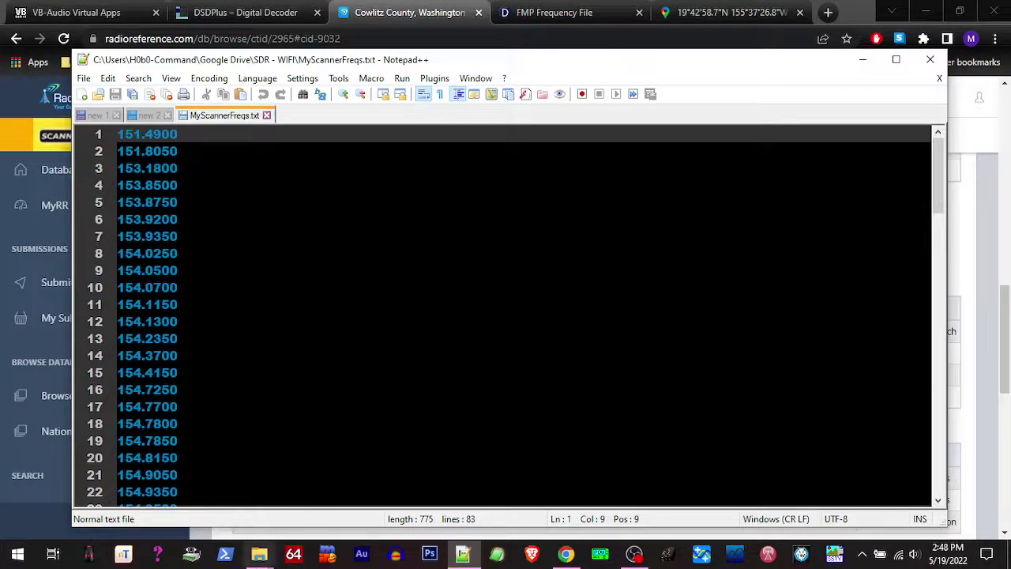
# Open FMP24.ScanList from the DSDPlus_Fastlane(v368YT) folder in Notepad++
pyautogui.moveTo(257, 558)
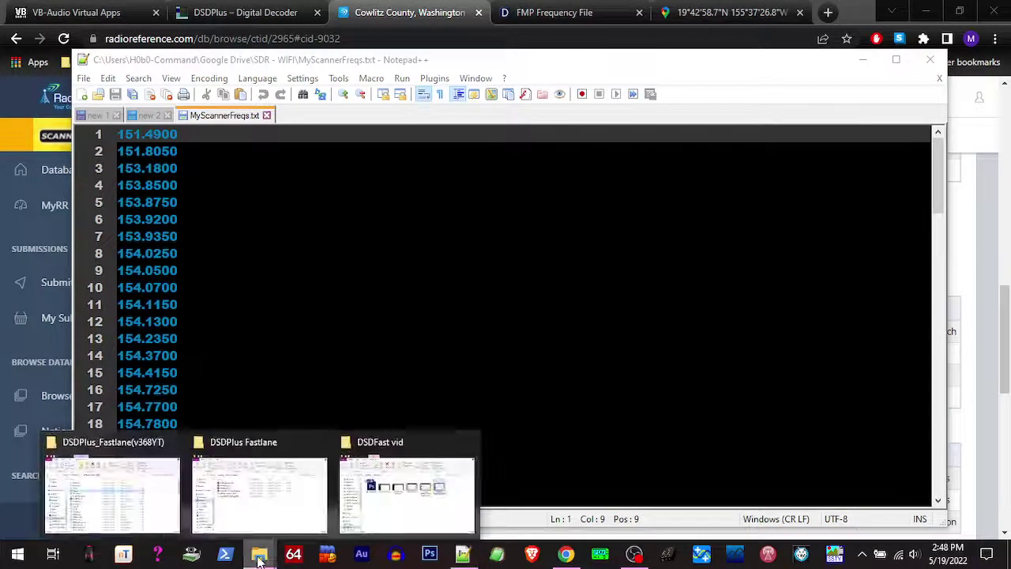
pyautogui.click(143, 488)
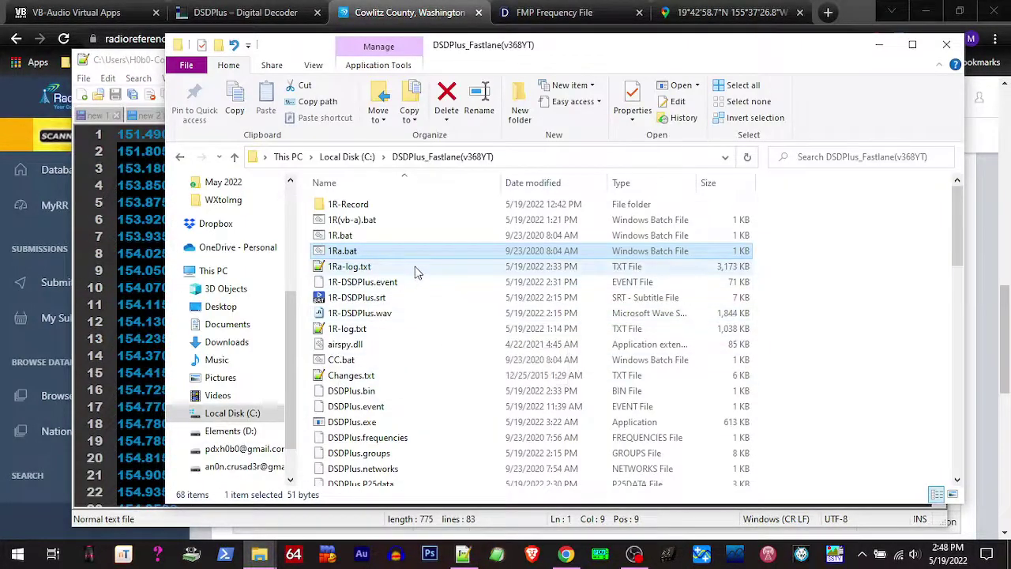
pyautogui.scroll(-1, 412, 292)
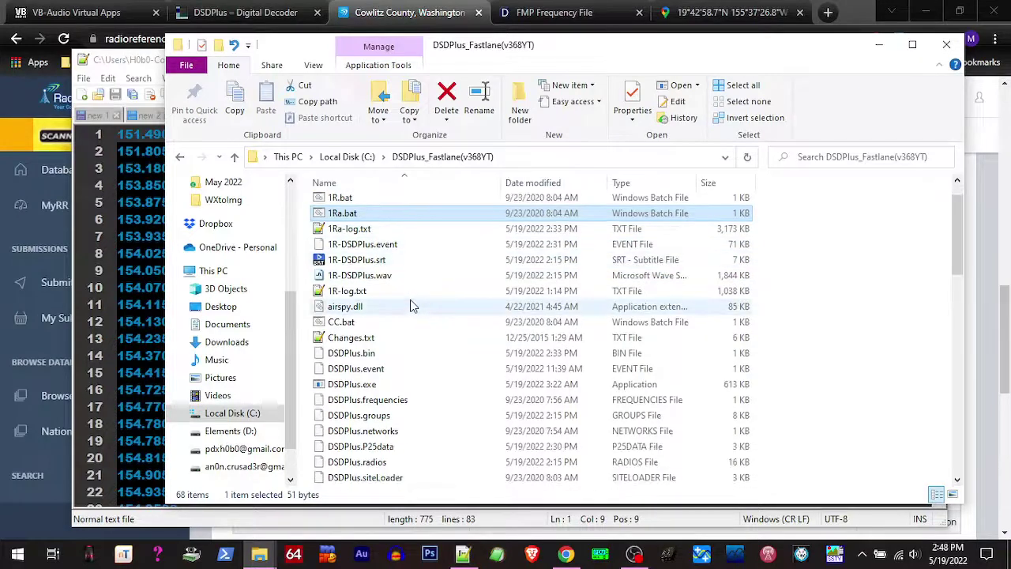
pyautogui.scroll(-1, 411, 306)
pyautogui.scroll(-4, 411, 307)
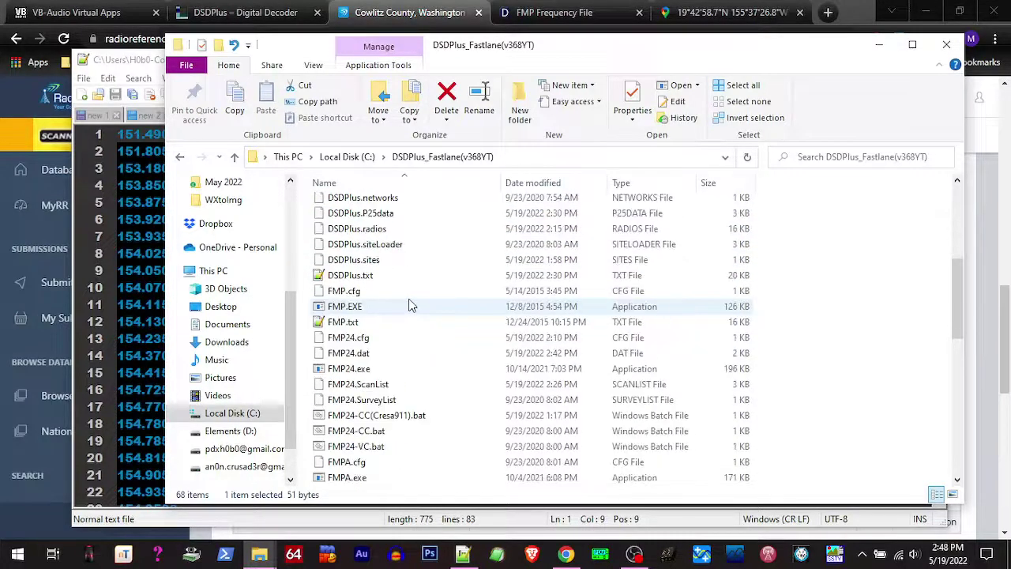
pyautogui.scroll(-1, 411, 306)
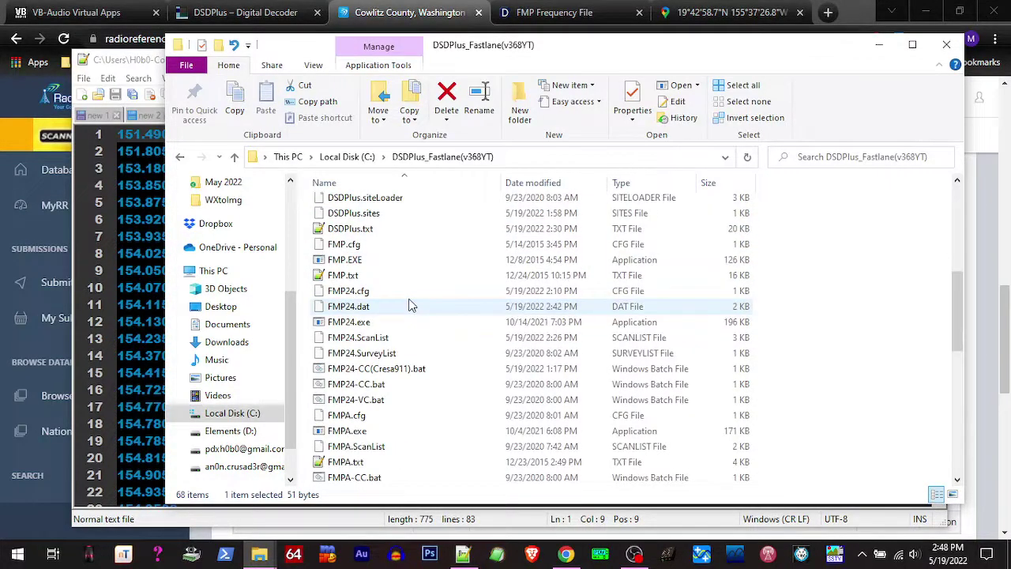
pyautogui.click(342, 340)
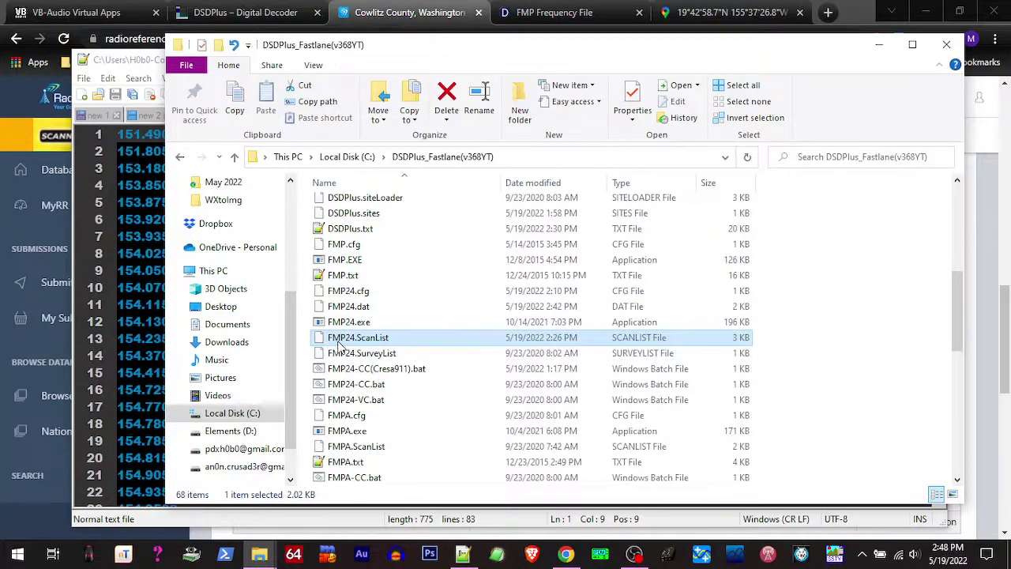
pyautogui.rightClick(336, 342)
pyautogui.click(387, 172)
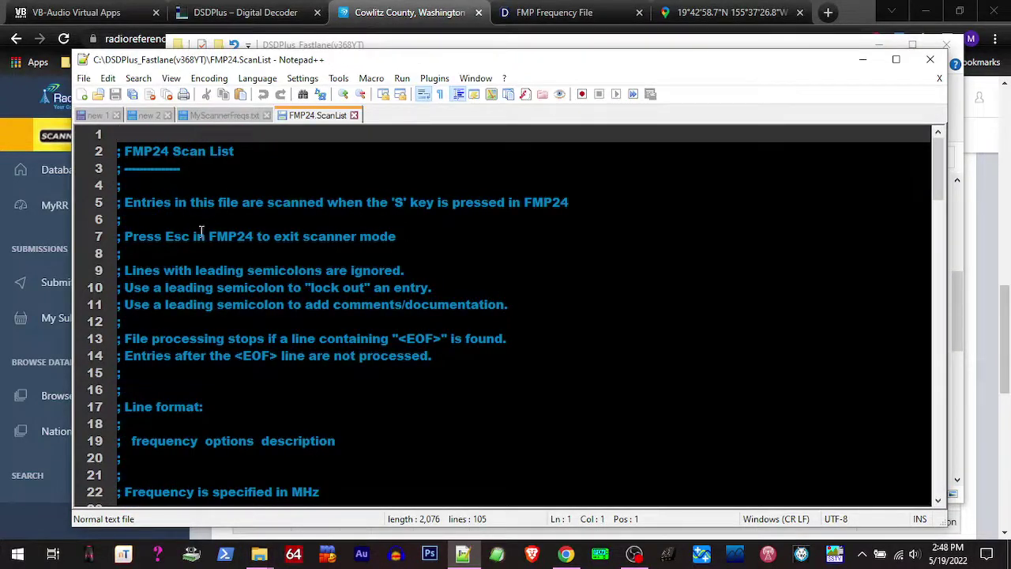
# Read through the scan list's instructions on line format, modulation, bandwidth and delay options, and its sample entries
pyautogui.scroll(-1, 253, 245)
pyautogui.scroll(1, 251, 245)
pyautogui.scroll(-1, 364, 246)
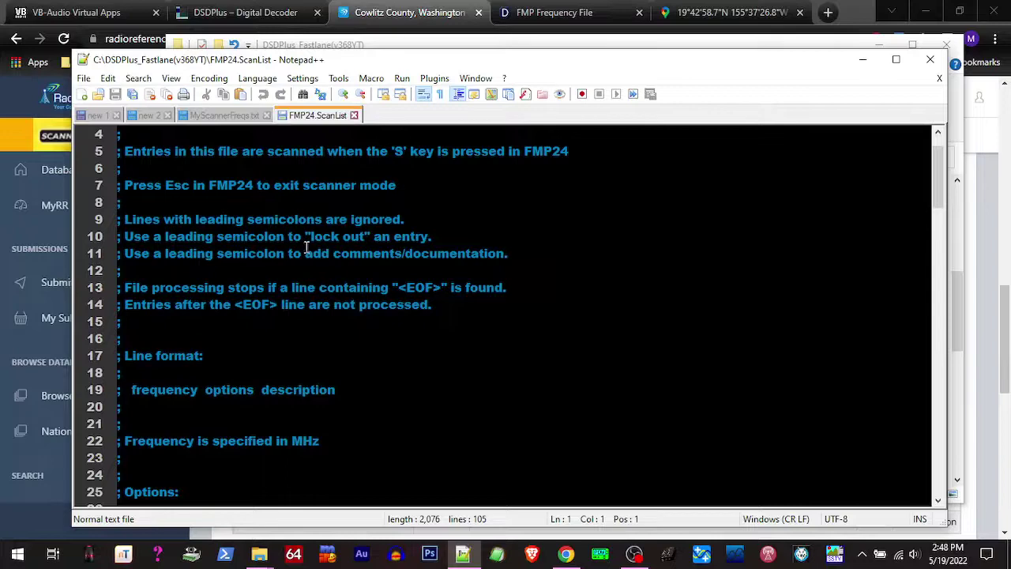
pyautogui.scroll(-4, 307, 247)
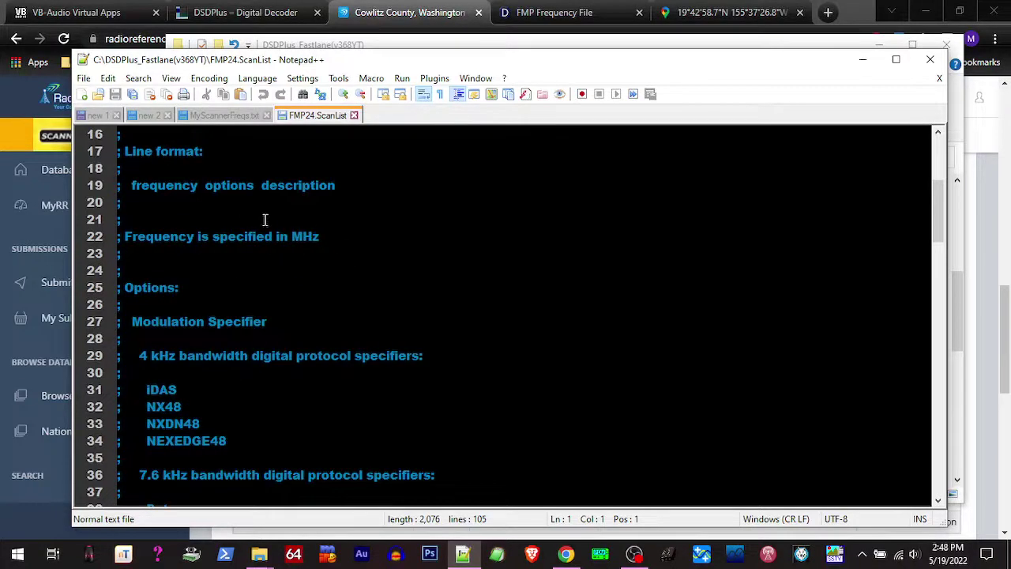
pyautogui.scroll(-1, 265, 222)
pyautogui.scroll(-2, 296, 234)
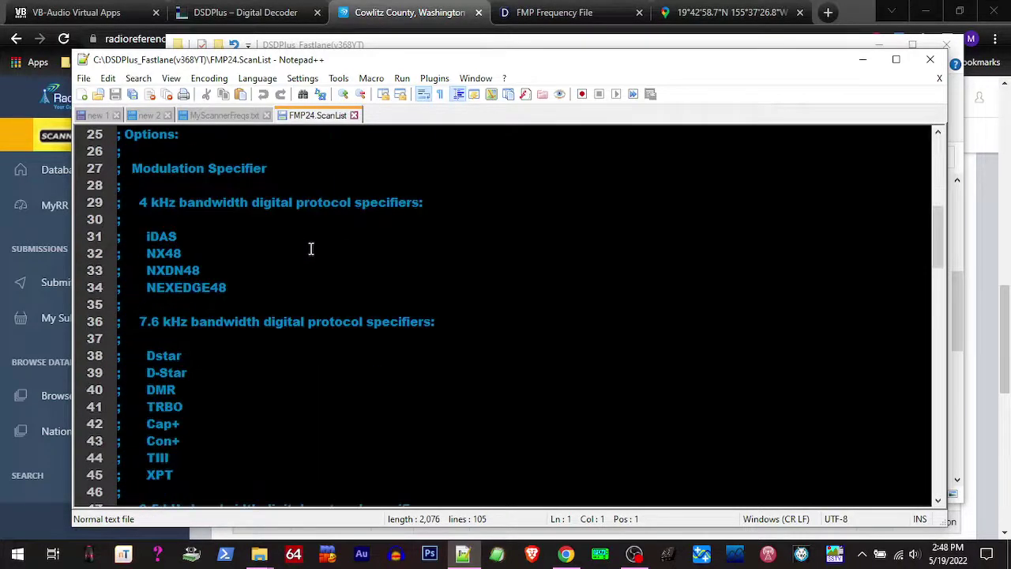
pyautogui.scroll(-11, 311, 250)
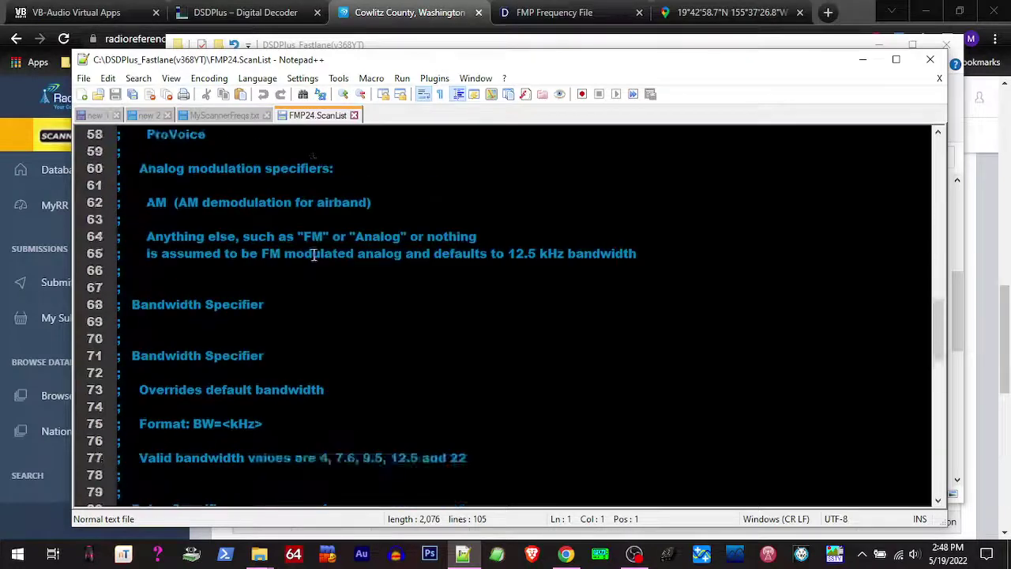
pyautogui.scroll(-8, 315, 260)
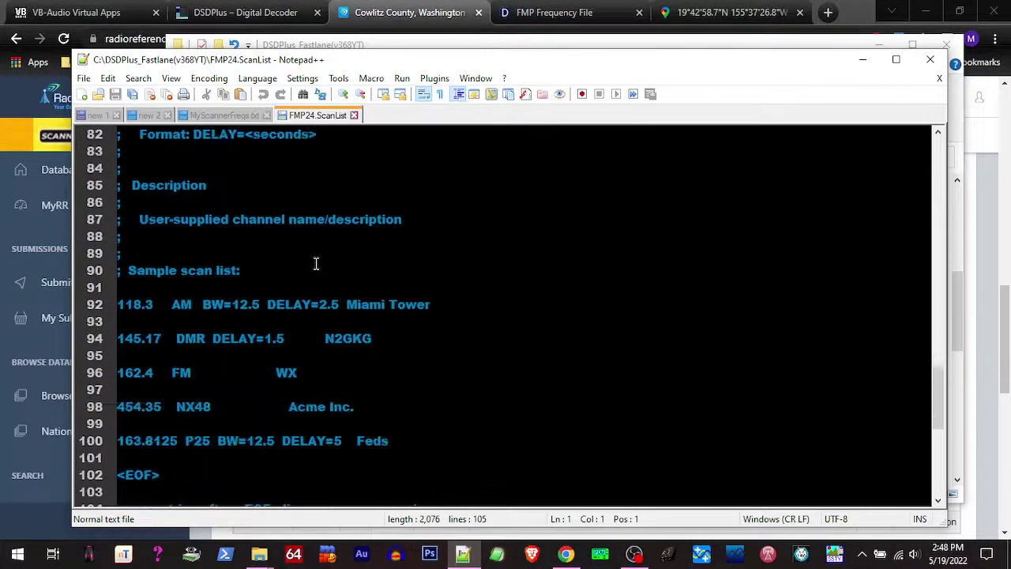
pyautogui.scroll(-1, 316, 261)
pyautogui.scroll(-1, 471, 262)
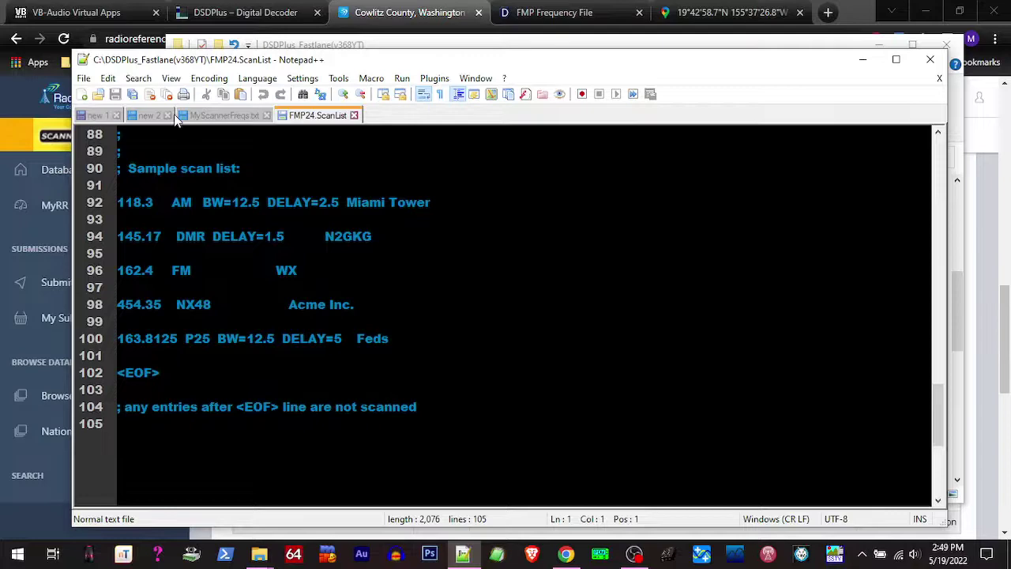
# Copy the scan list's original file name, and rename the file as FMP24(bak).ScanList to keep it as a backup
pyautogui.click(82, 79)
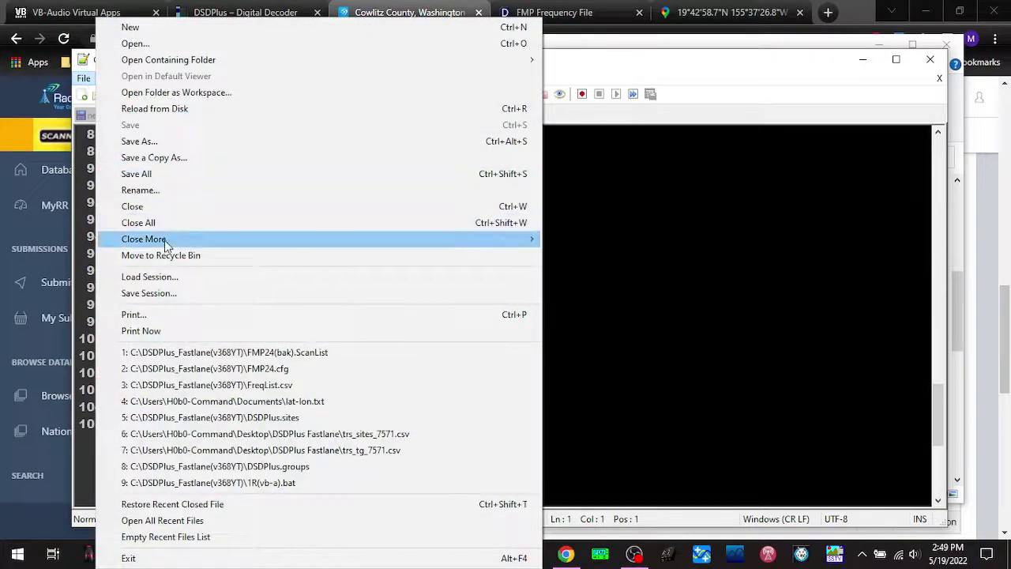
pyautogui.click(163, 191)
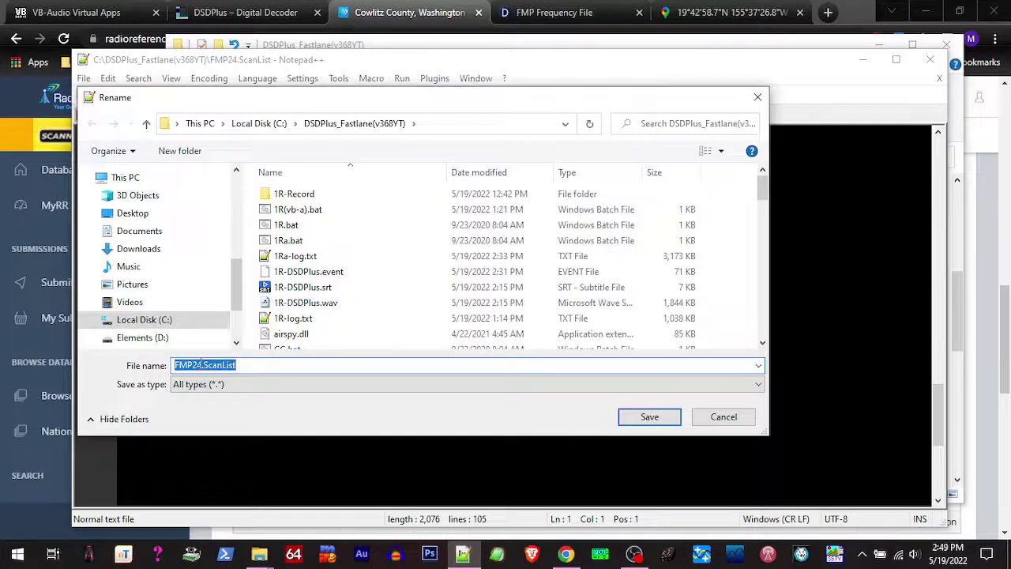
pyautogui.click(201, 364)
pyautogui.moveTo(242, 364); pyautogui.dragTo(175, 366)
pyautogui.rightClick(184, 365)
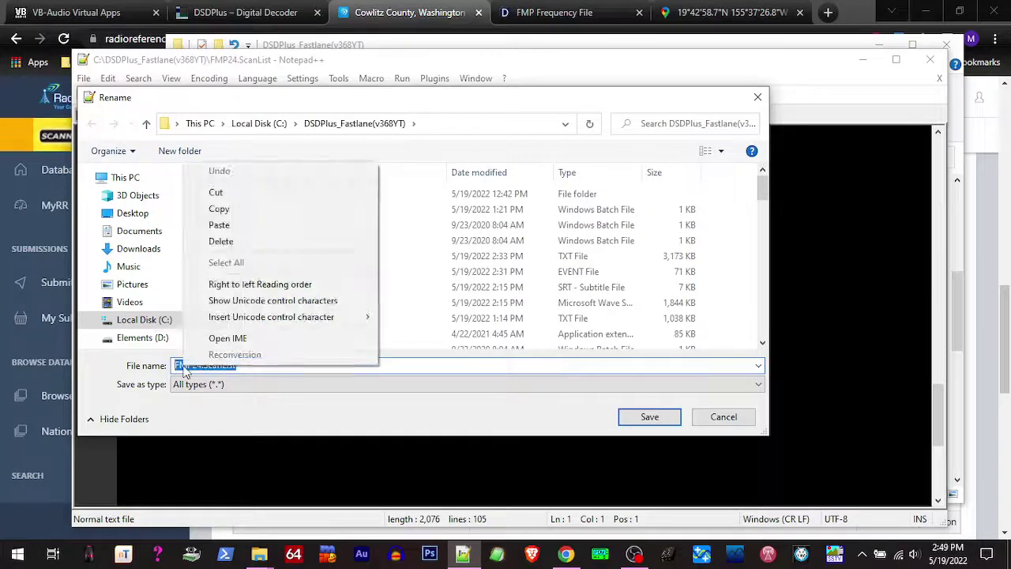
pyautogui.click(219, 208)
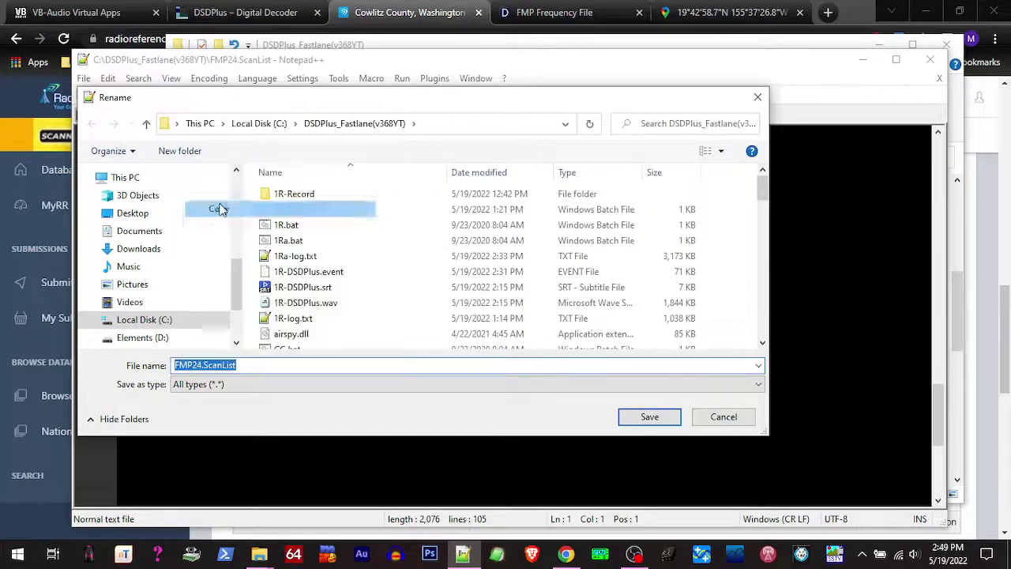
pyautogui.click(201, 364)
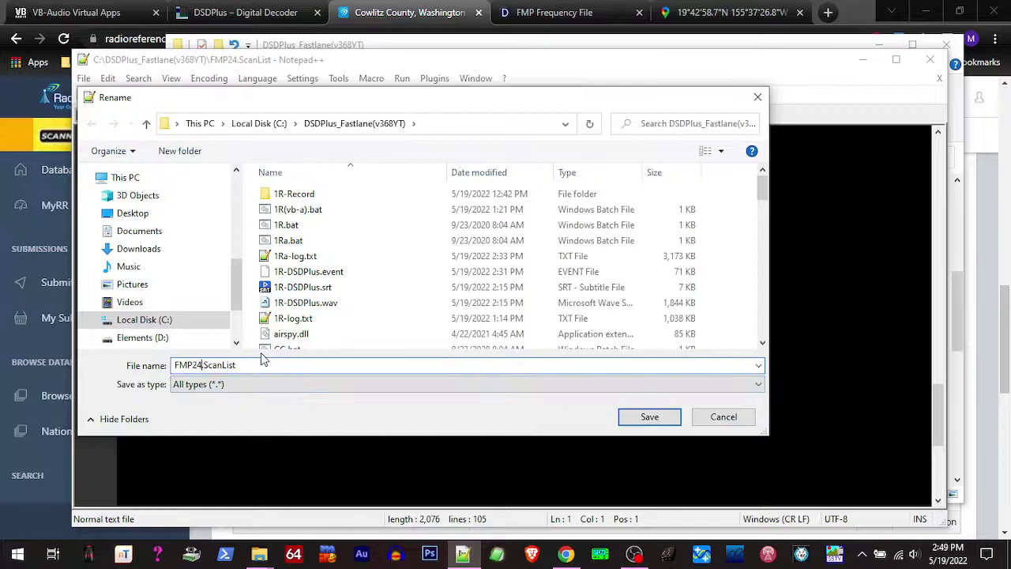
pyautogui.write('(bak)')
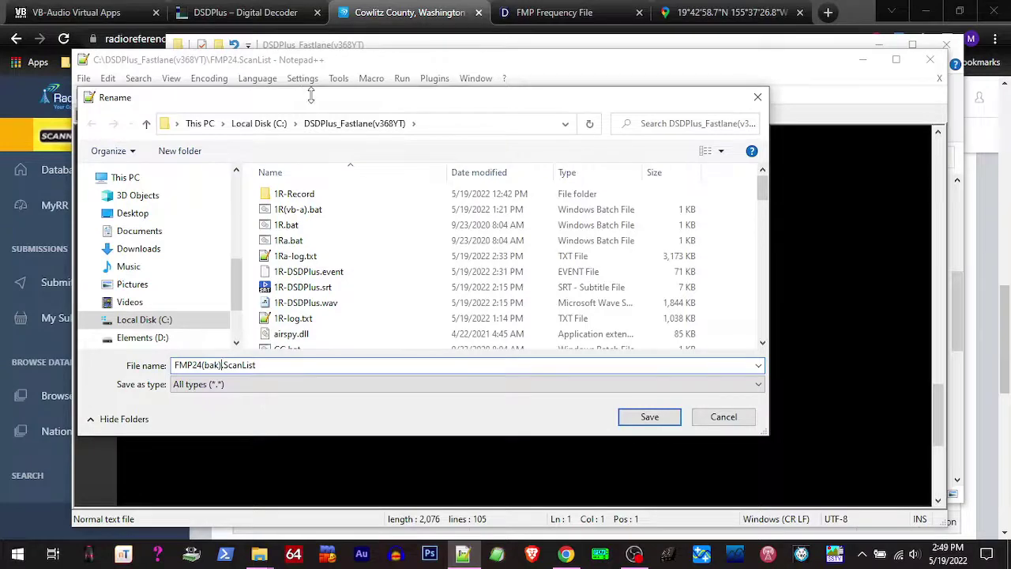
pyautogui.click(650, 418)
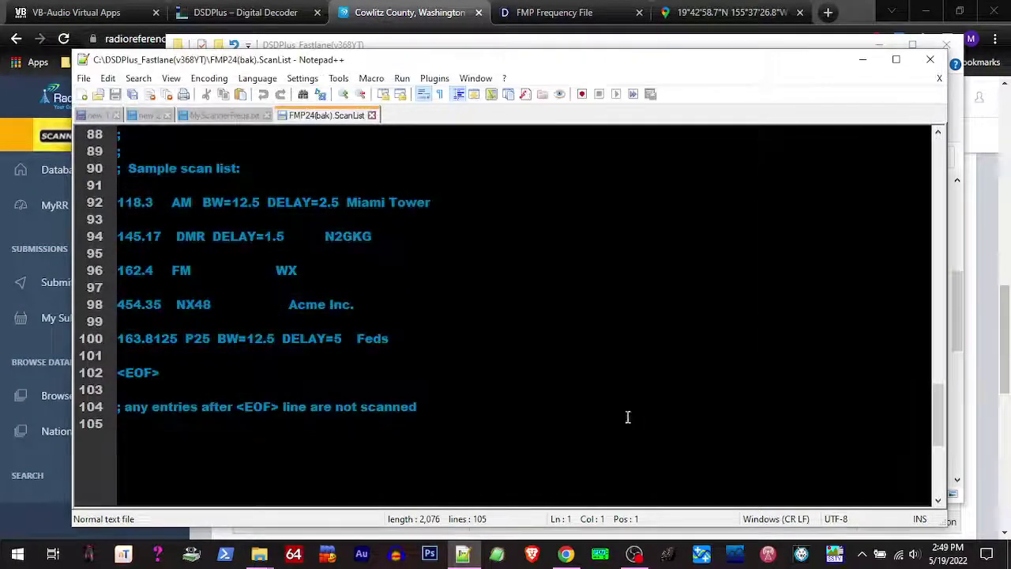
# Create a new empty file and save it as FMP24.ScanList in the DSDPlus_Fastlane(v368YT) folder, using All types as file type
pyautogui.click(84, 95)
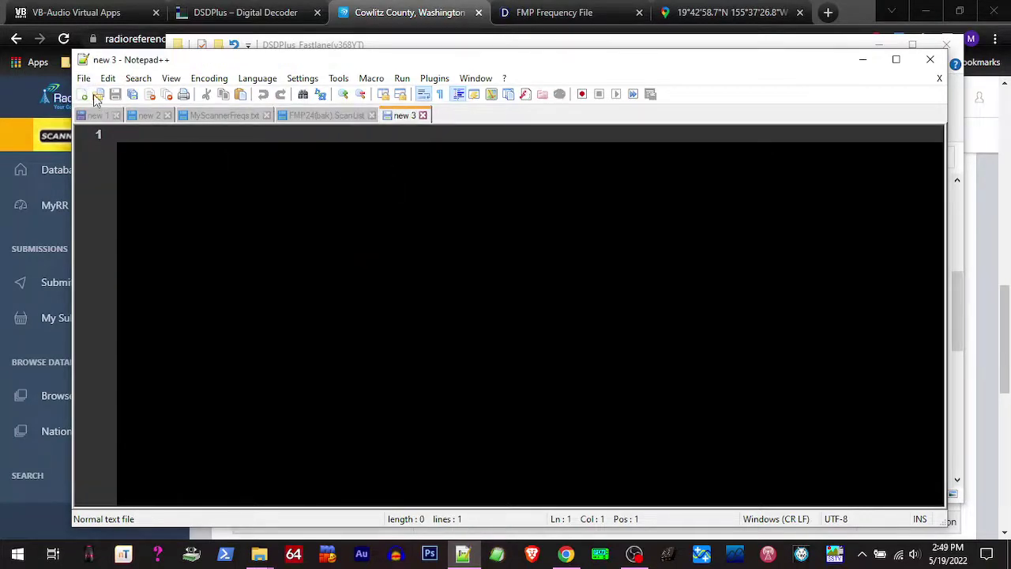
pyautogui.click(83, 78)
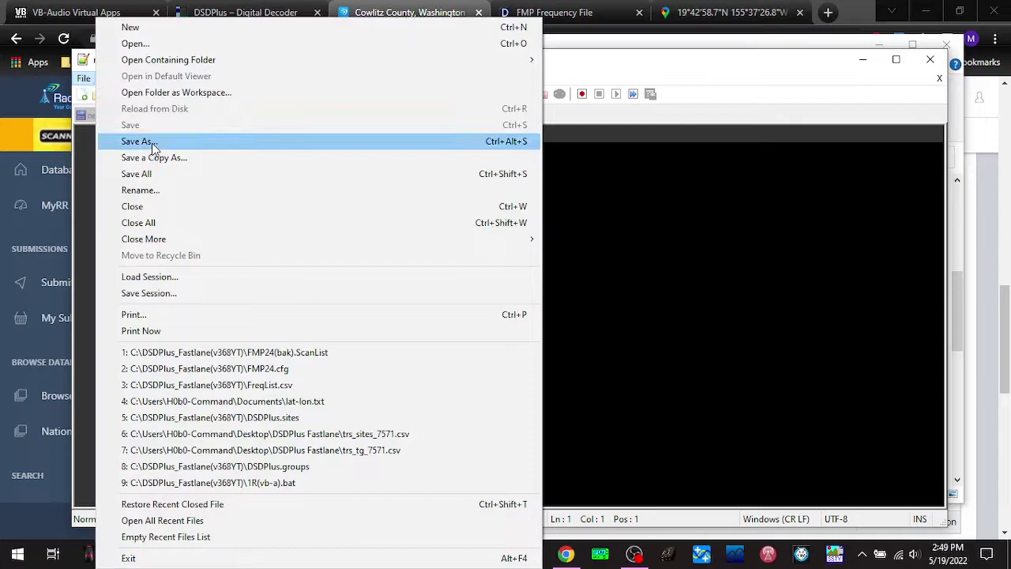
pyautogui.click(152, 143)
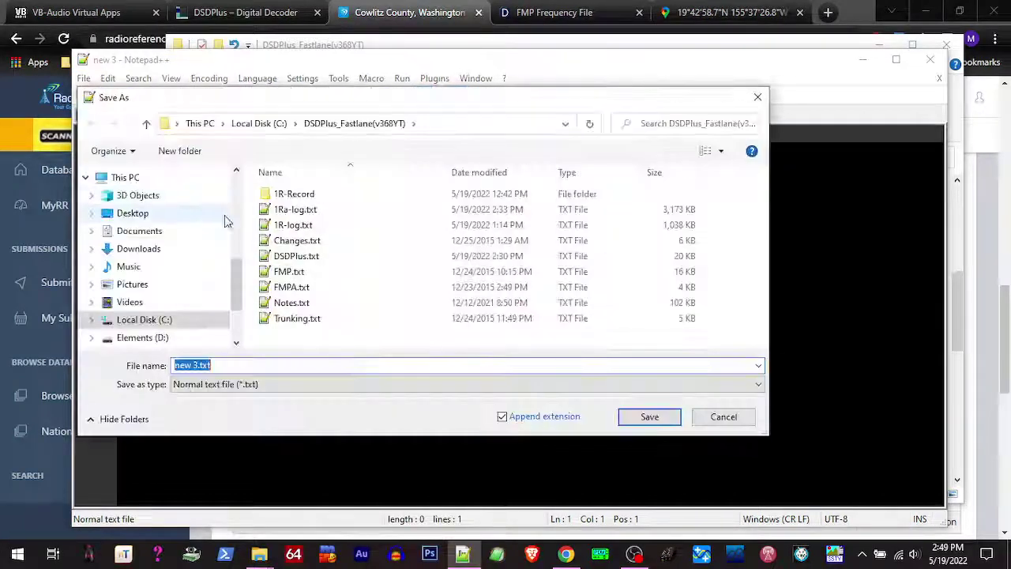
pyautogui.rightClick(189, 364)
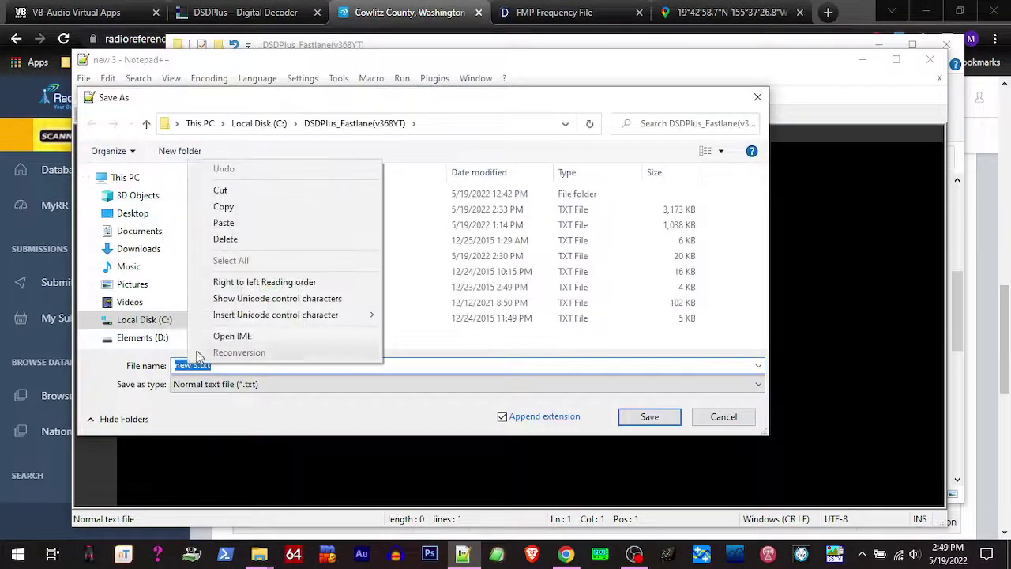
pyautogui.click(224, 223)
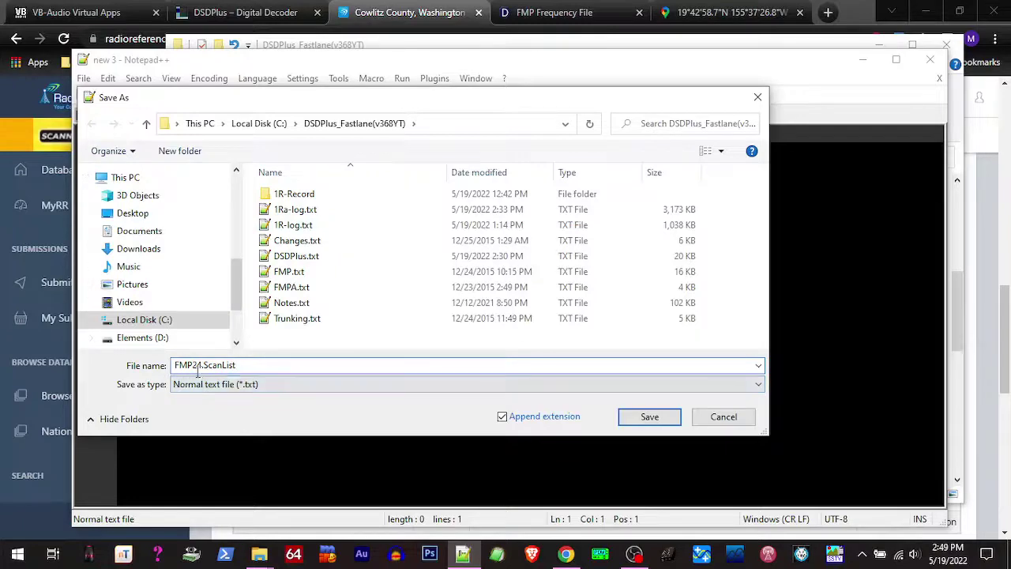
pyautogui.click(237, 385)
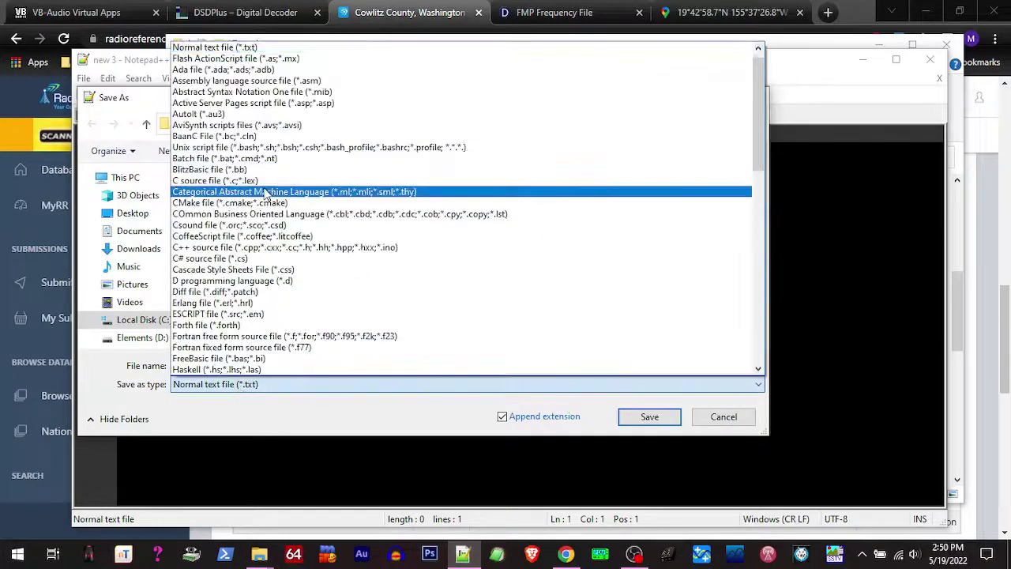
pyautogui.click(196, 47)
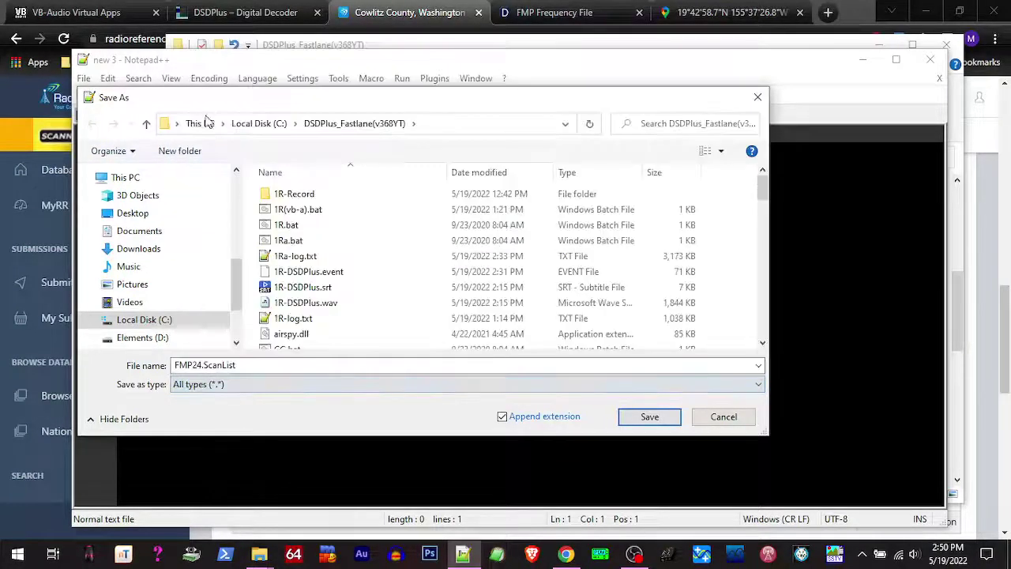
pyautogui.click(648, 417)
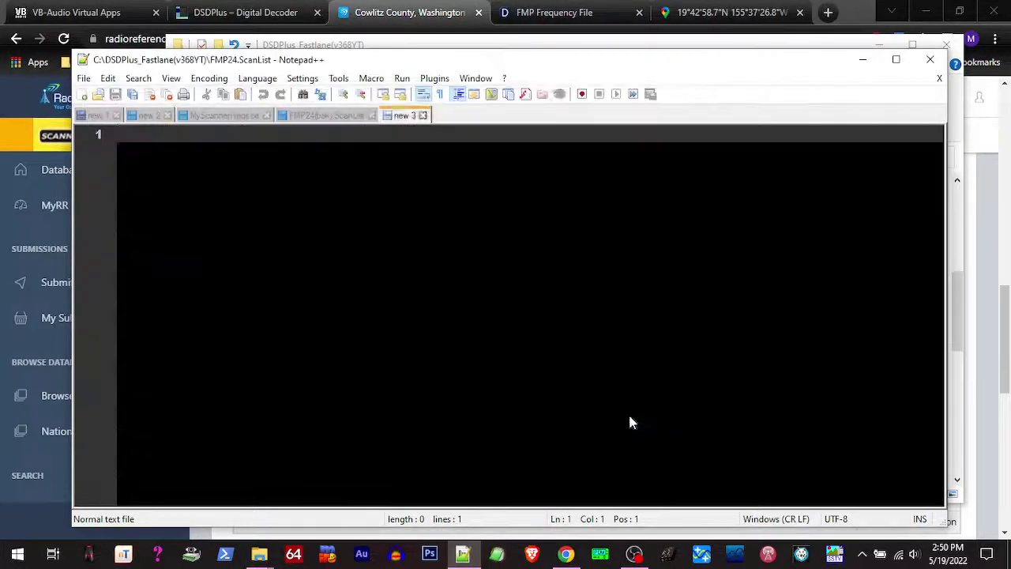
# Copy the frequencies from 151.4900 through 159.3900 in MyScannerFreqs.txt and paste them into the empty FMP24.ScanList
pyautogui.click(212, 115)
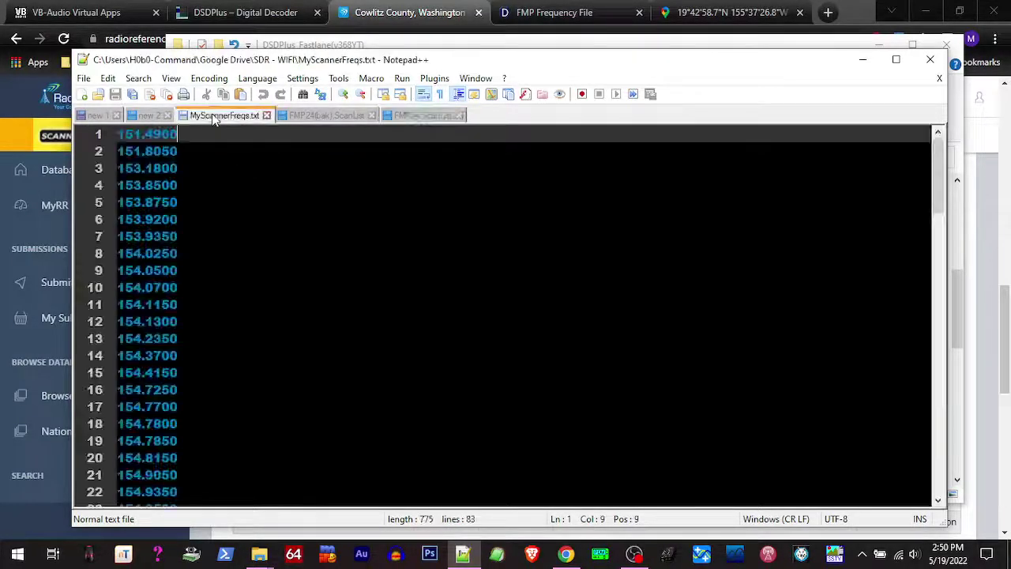
pyautogui.click(118, 134)
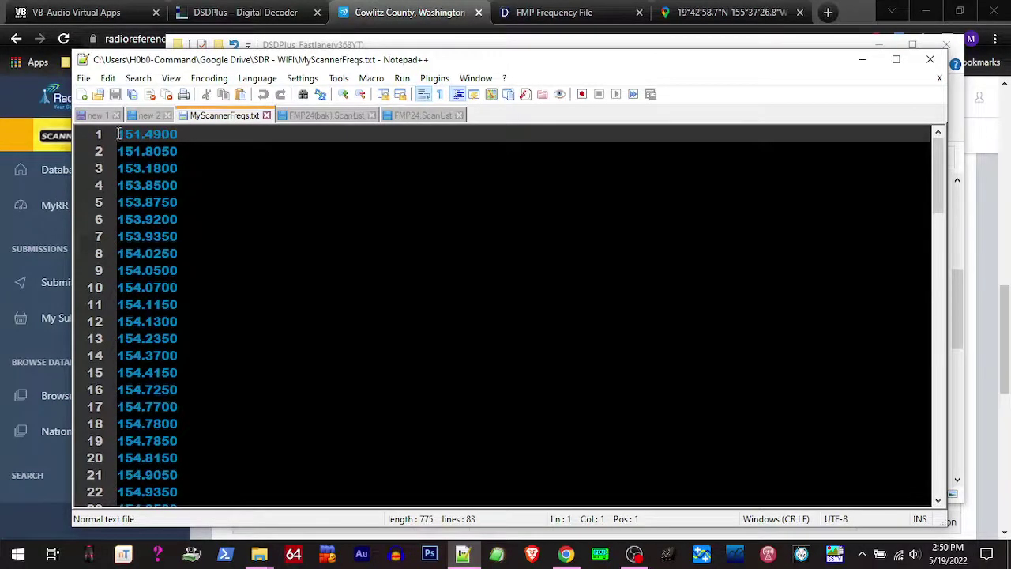
pyautogui.moveTo(119, 134); pyautogui.dragTo(191, 293)
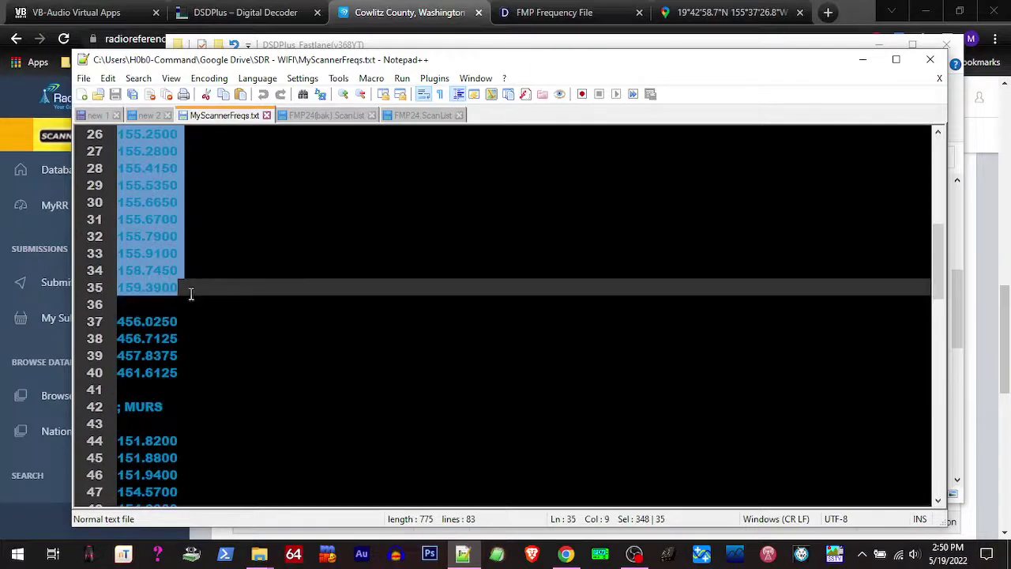
pyautogui.rightClick(151, 238)
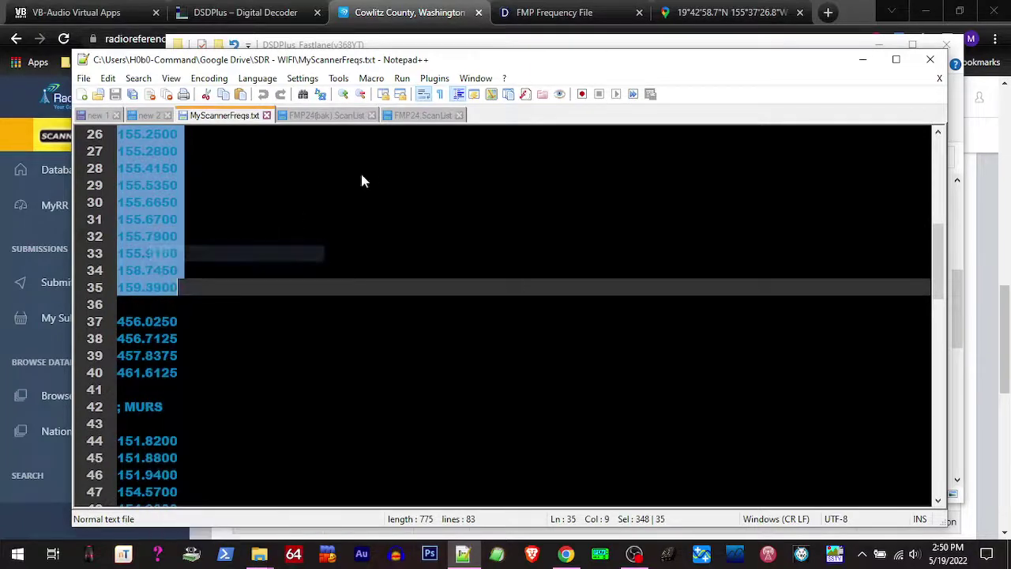
pyautogui.click(409, 117)
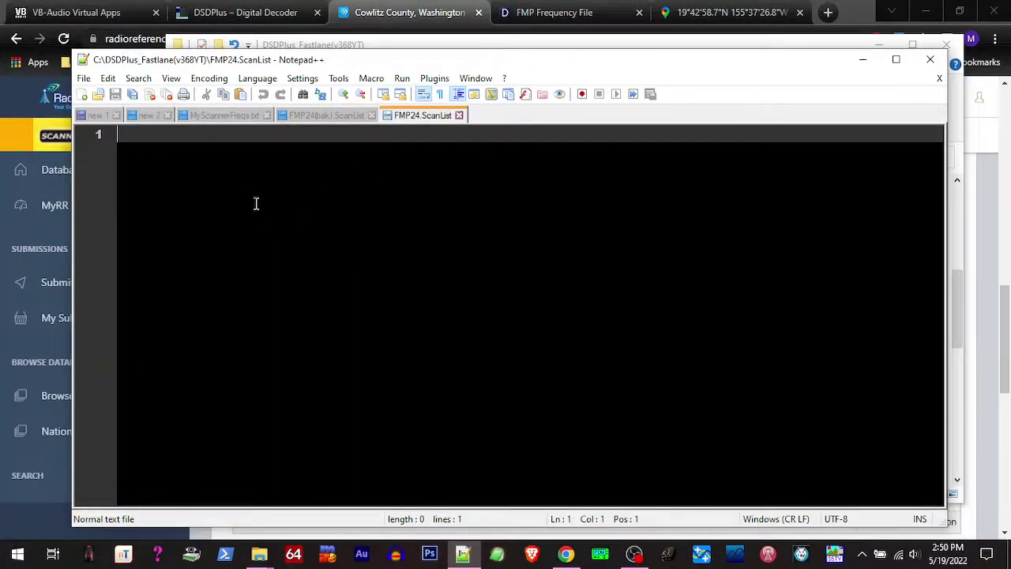
pyautogui.rightClick(239, 184)
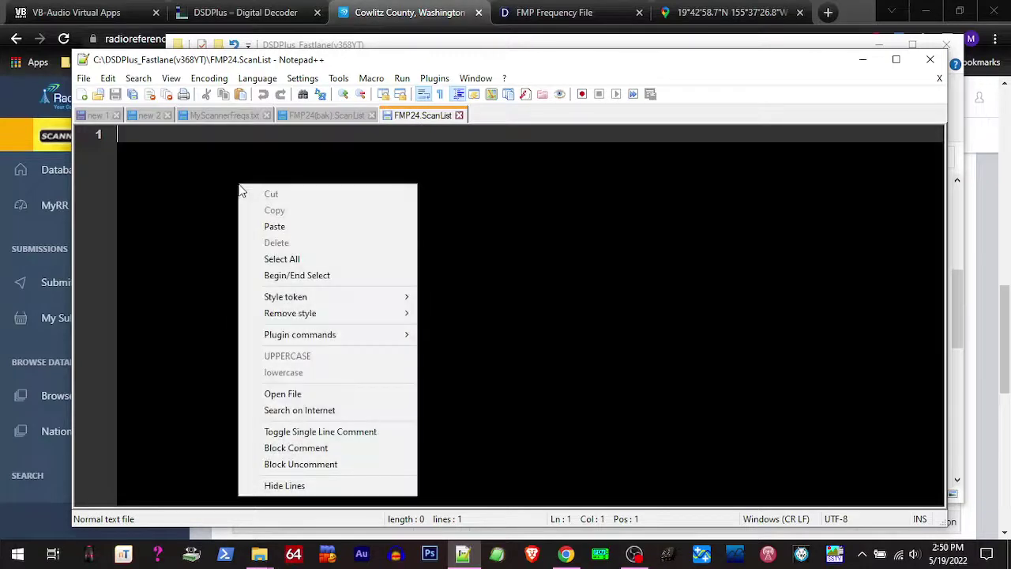
pyautogui.click(260, 228)
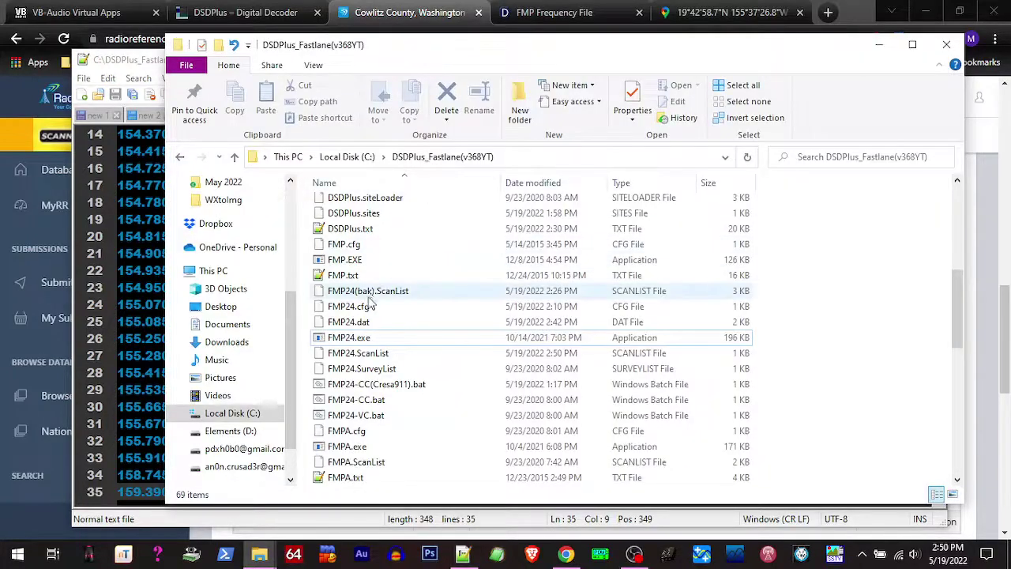
# Launch FMP24.exe from the DSDPlus_Fastlane(v368YT) folder and mute its audio, with the console window moved away from the spectrum display
pyautogui.doubleClick(345, 339)
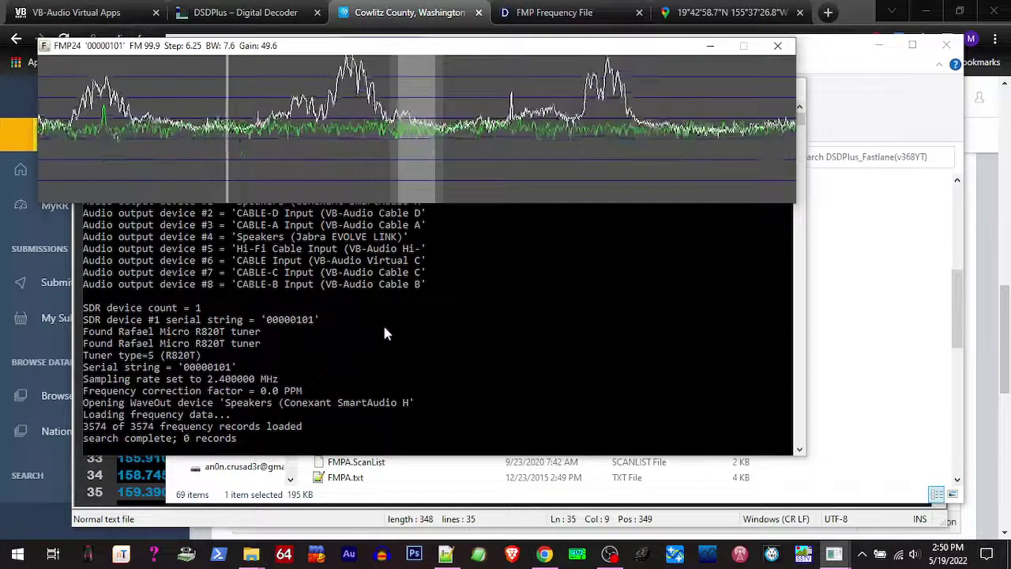
pyautogui.click(432, 316)
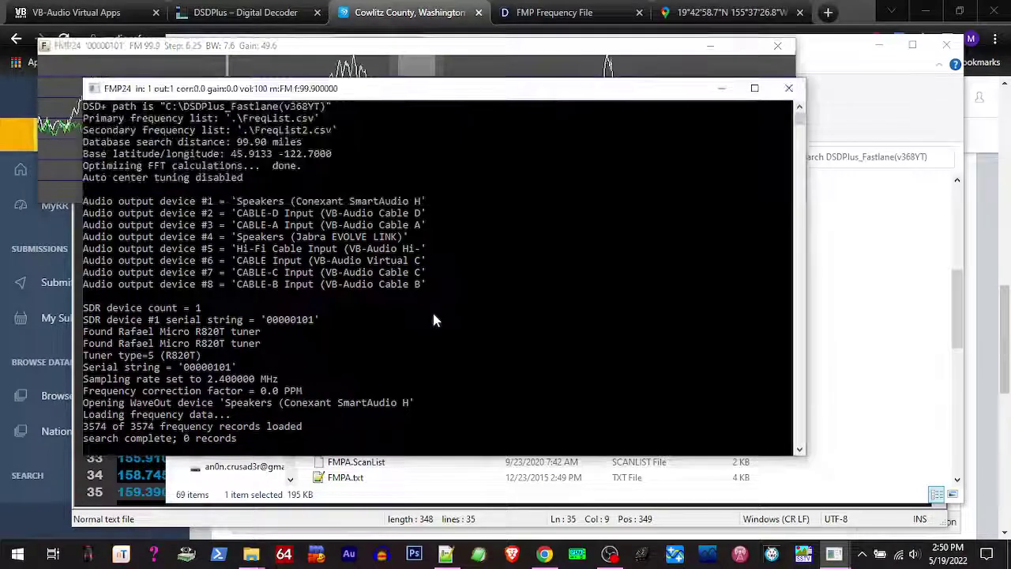
pyautogui.moveTo(388, 99); pyautogui.dragTo(509, 152)
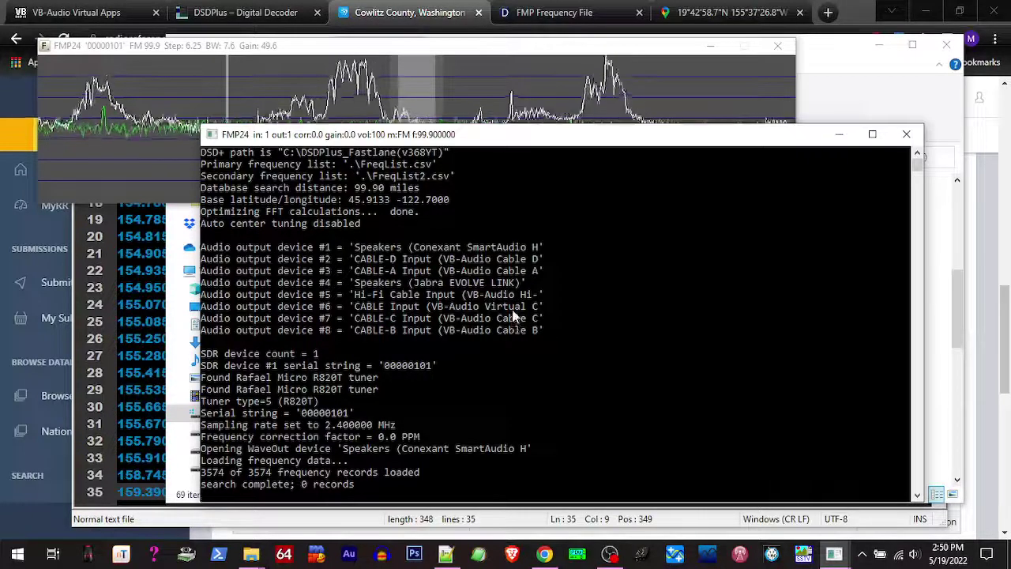
pyautogui.press('m')
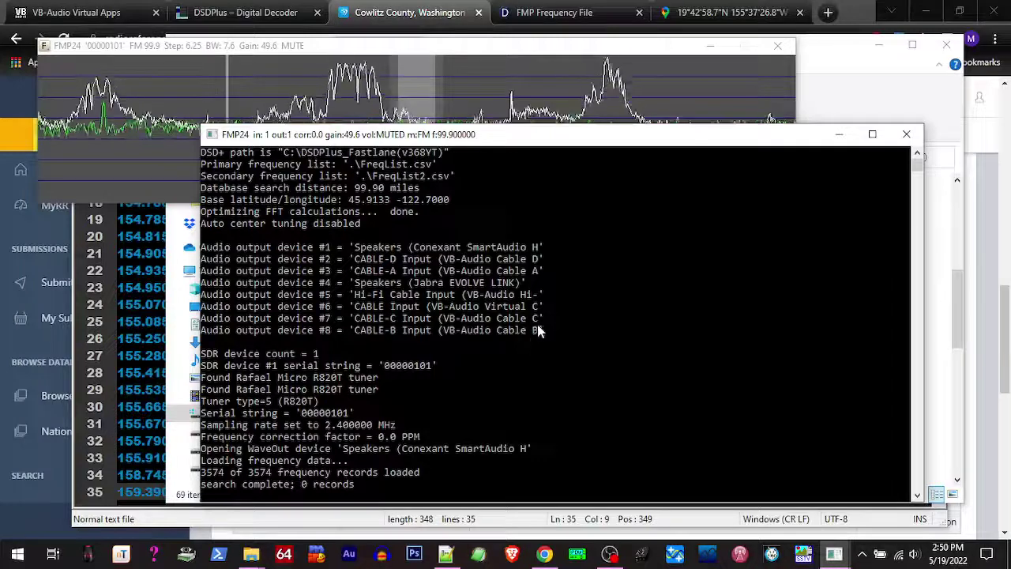
pyautogui.moveTo(435, 137); pyautogui.dragTo(466, 132)
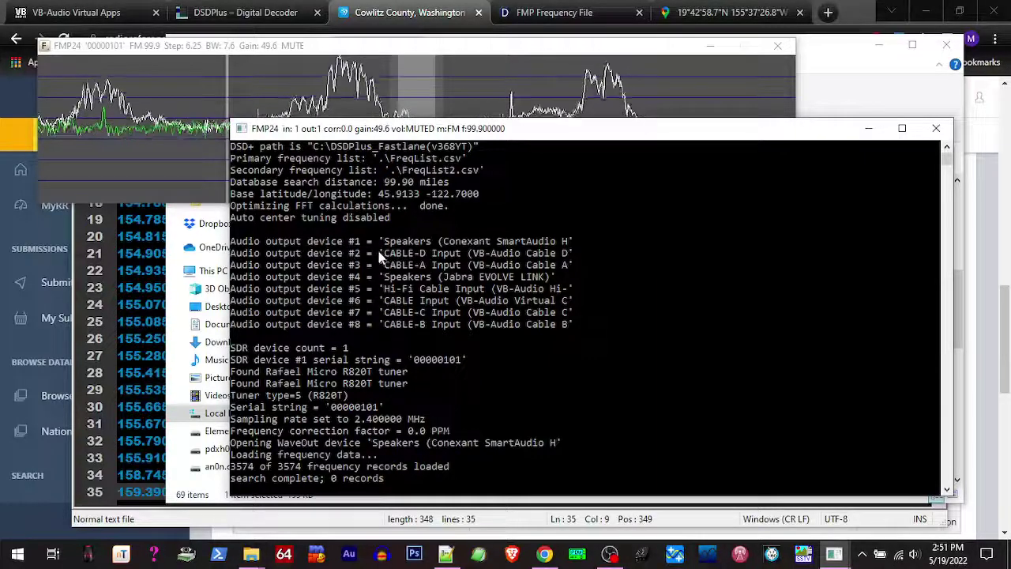
# Read through the FMP24 console's startup log and its list of active keys for squelch, gain, bandpass filter and scanner mode
pyautogui.scroll(-1, 388, 328)
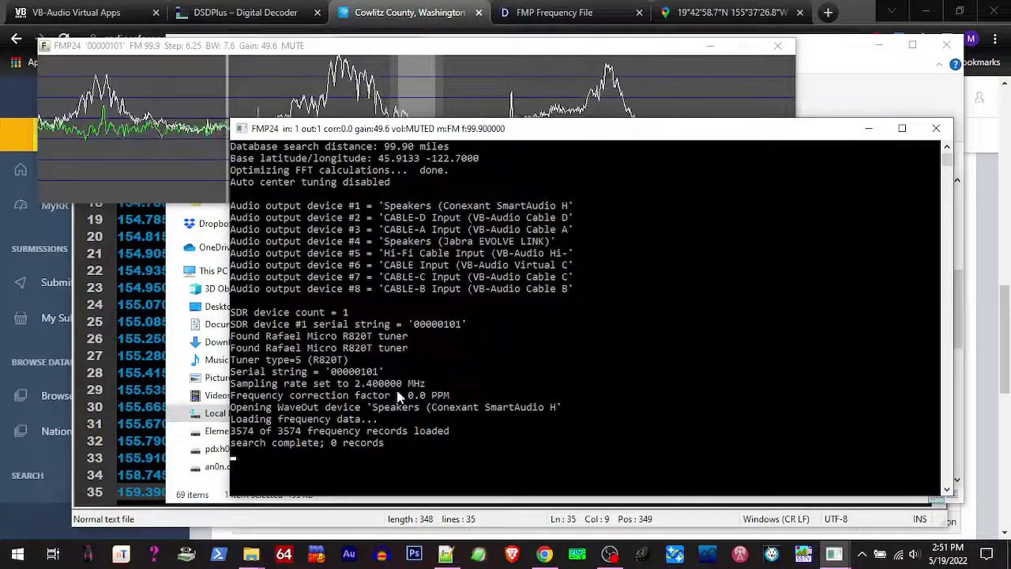
pyautogui.scroll(3, 399, 395)
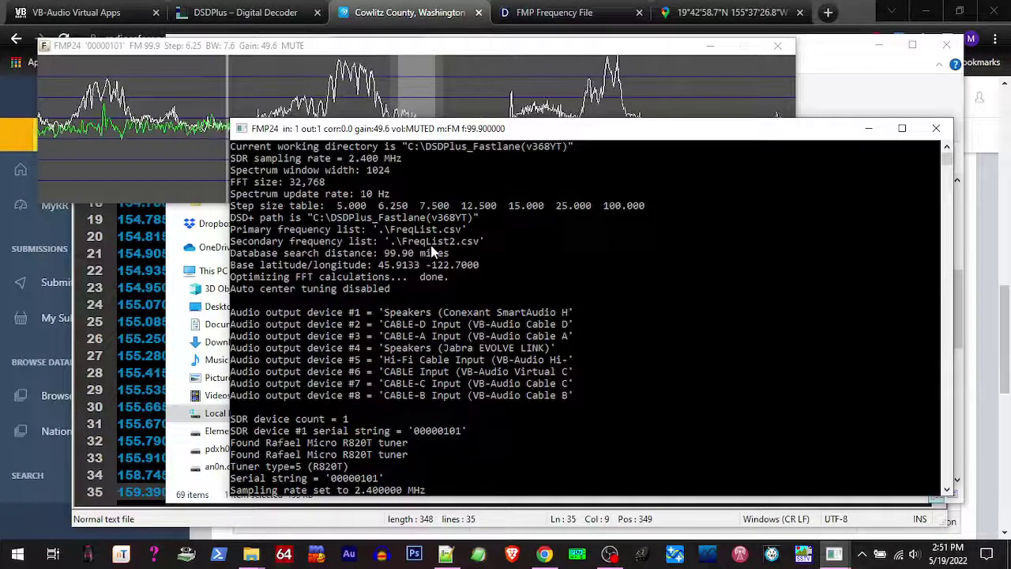
pyautogui.scroll(1, 414, 251)
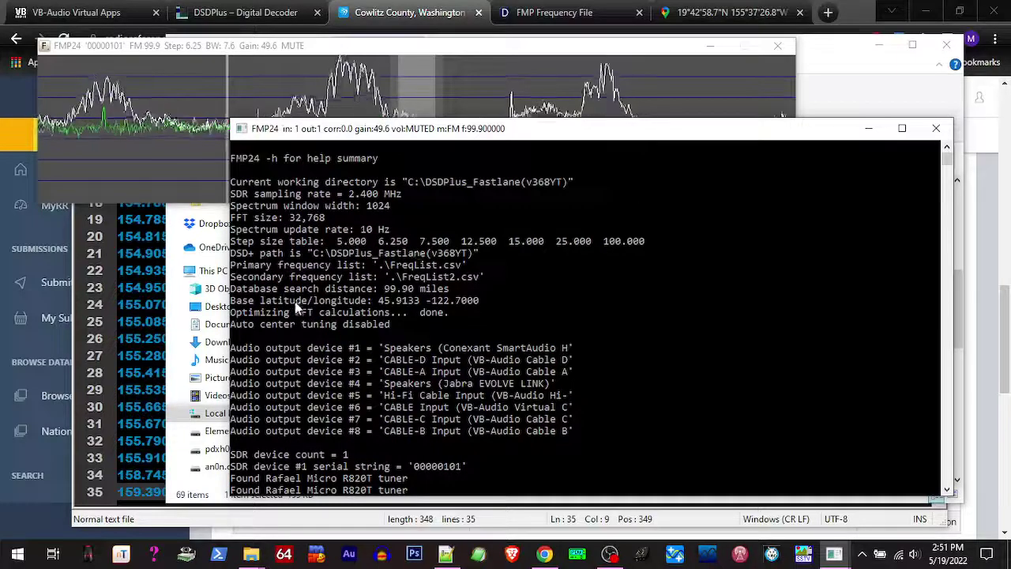
pyautogui.scroll(-4, 298, 308)
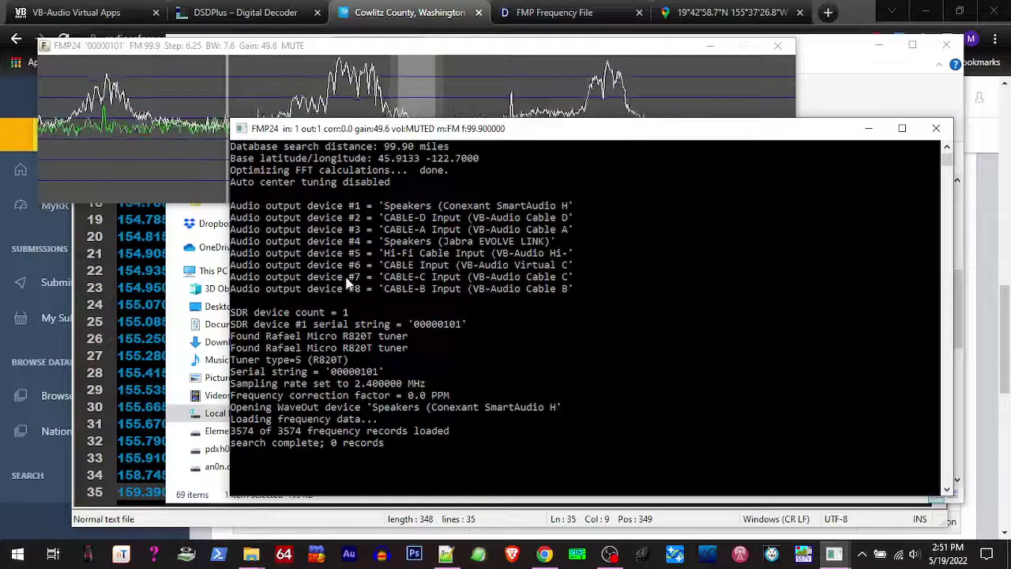
pyautogui.scroll(9, 348, 284)
pyautogui.scroll(4, 353, 289)
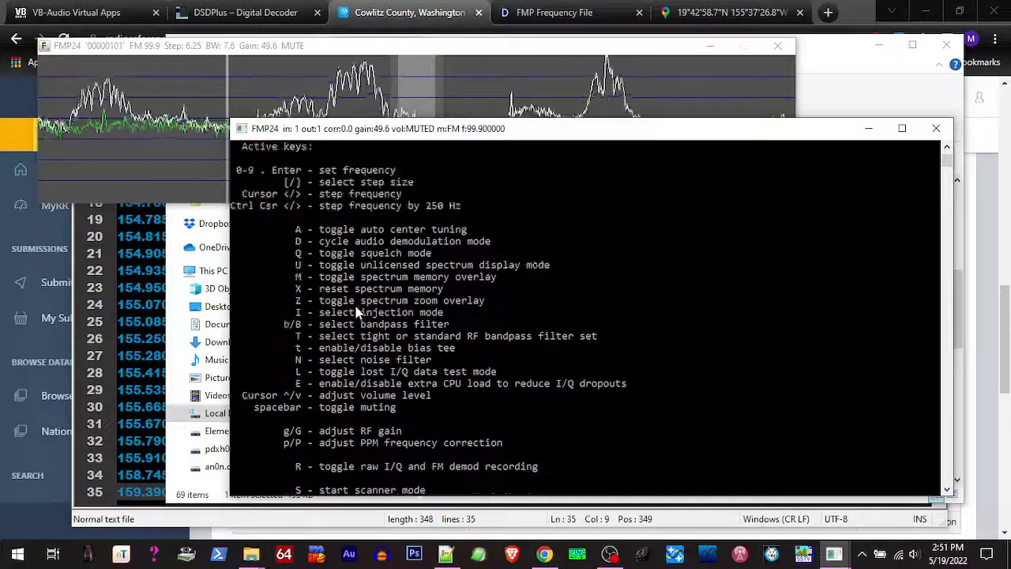
pyautogui.scroll(2, 357, 312)
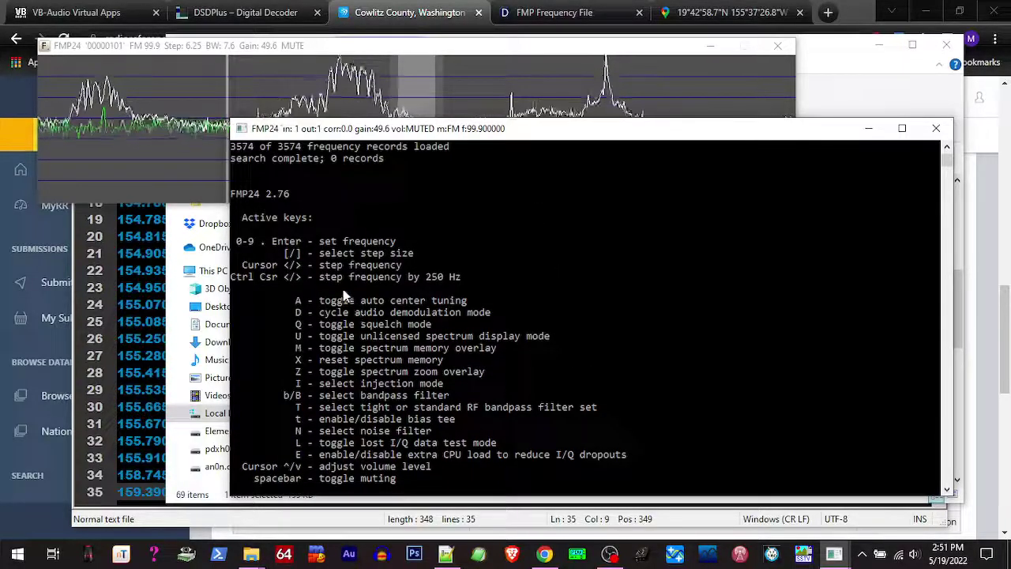
pyautogui.scroll(-2, 344, 295)
pyautogui.scroll(-1, 342, 289)
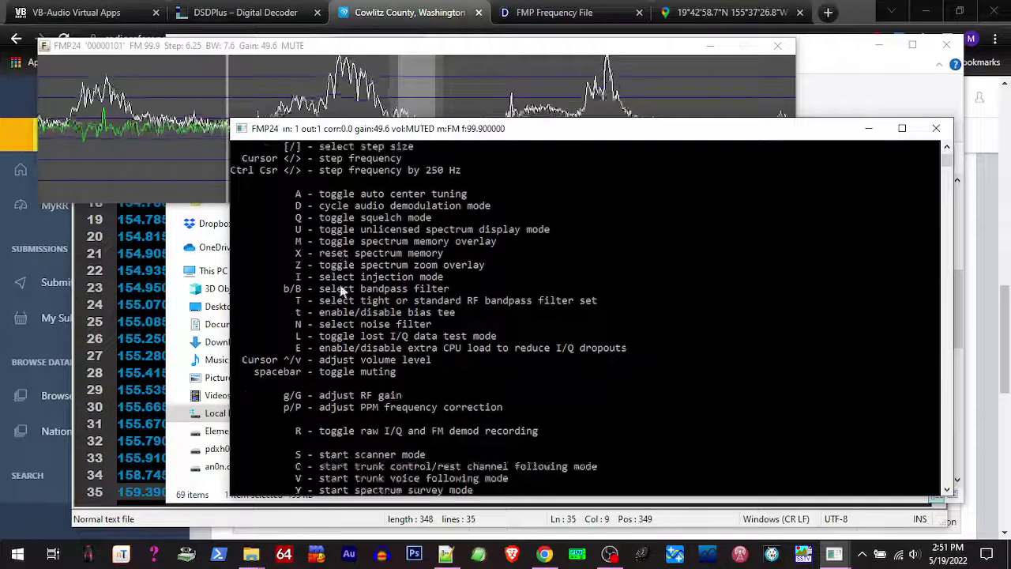
pyautogui.scroll(-2, 385, 298)
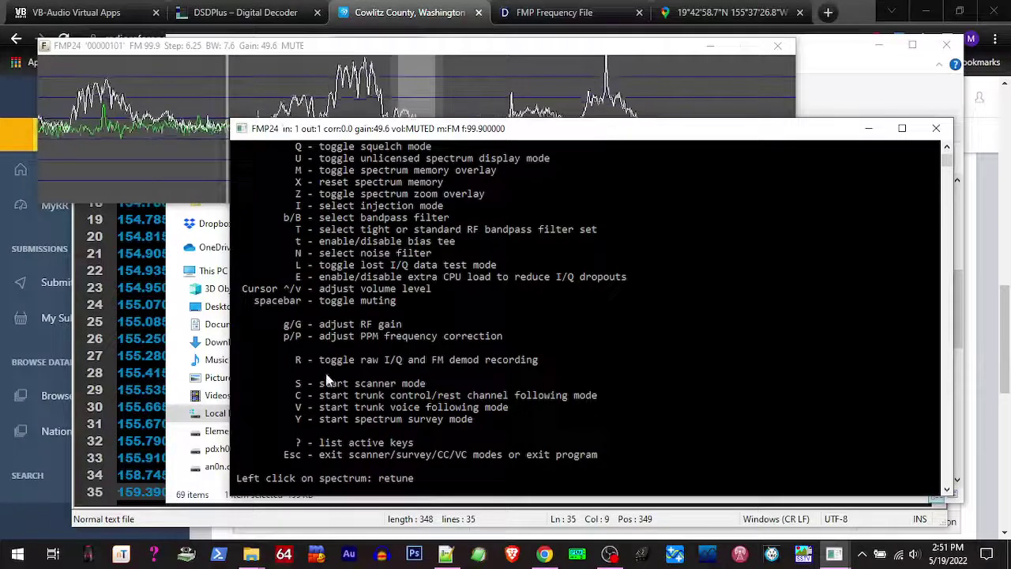
pyautogui.scroll(2, 338, 376)
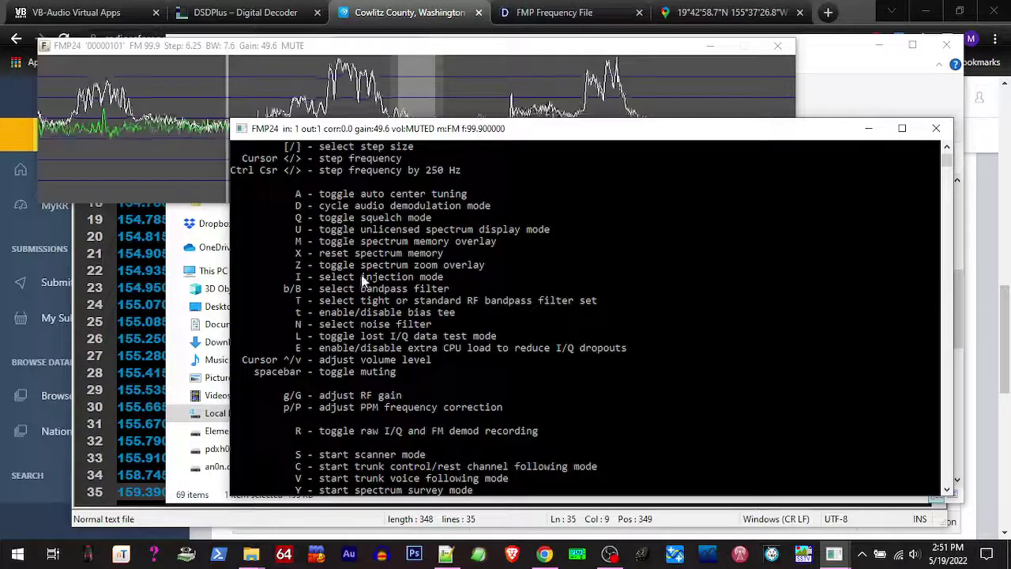
pyautogui.scroll(-3, 364, 280)
pyautogui.scroll(-1, 366, 282)
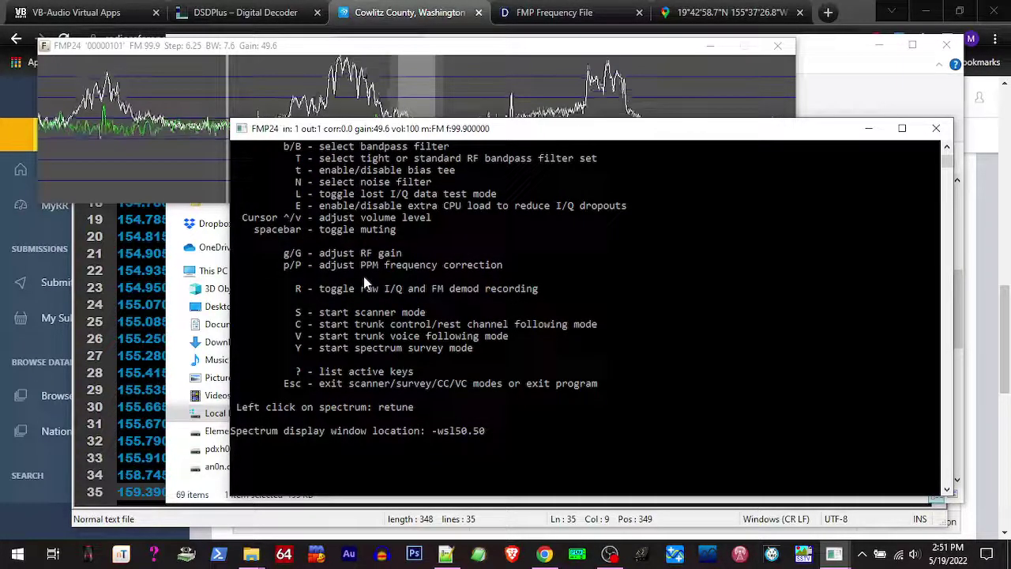
# Enable squelch mode in FMP24 and lower the RF gain to 42.1
pyautogui.press('q')
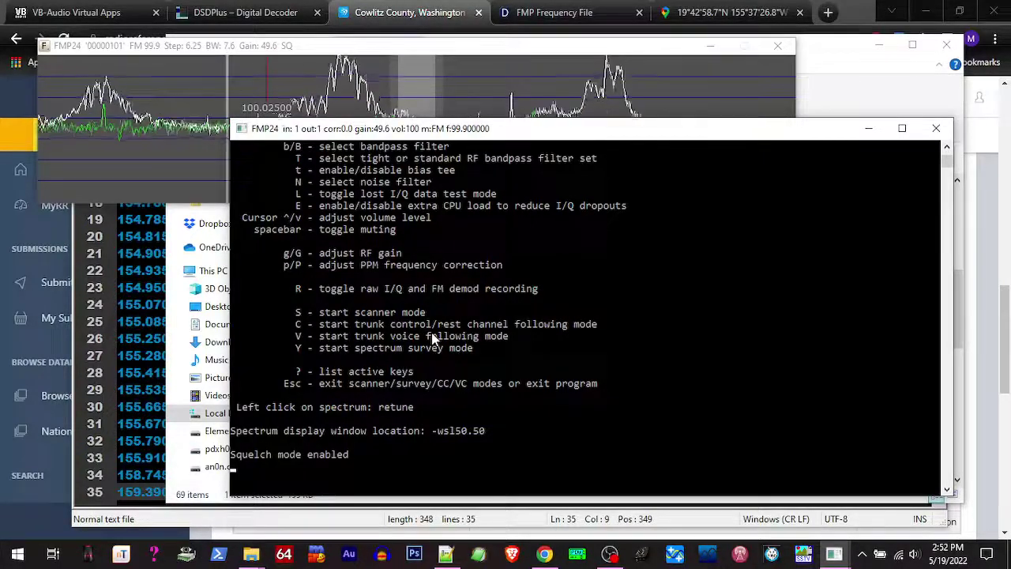
pyautogui.press('g')
pyautogui.click(445, 455)
pyautogui.press('g')
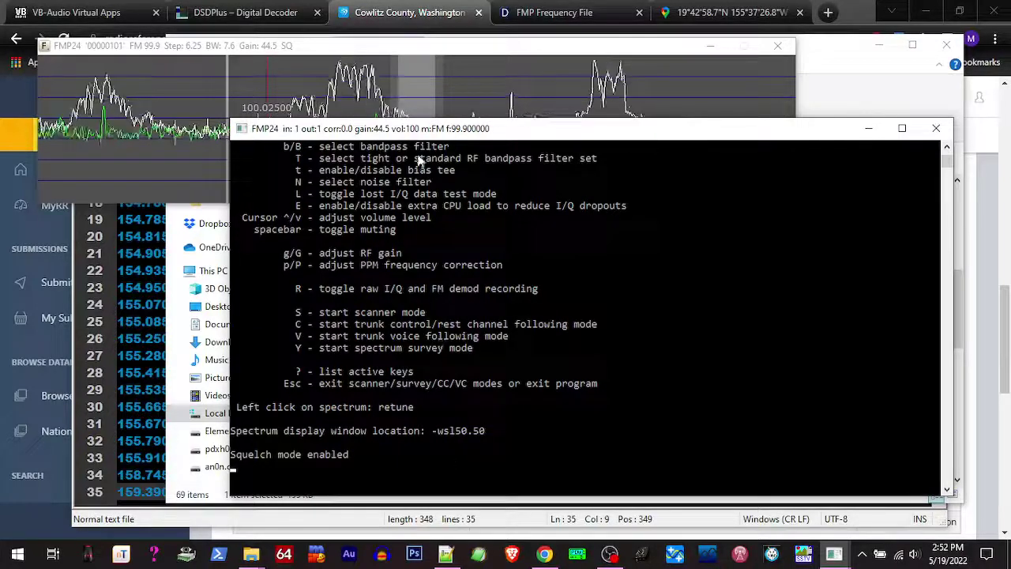
pyautogui.press('g')
pyautogui.press('g')
pyautogui.press('g')
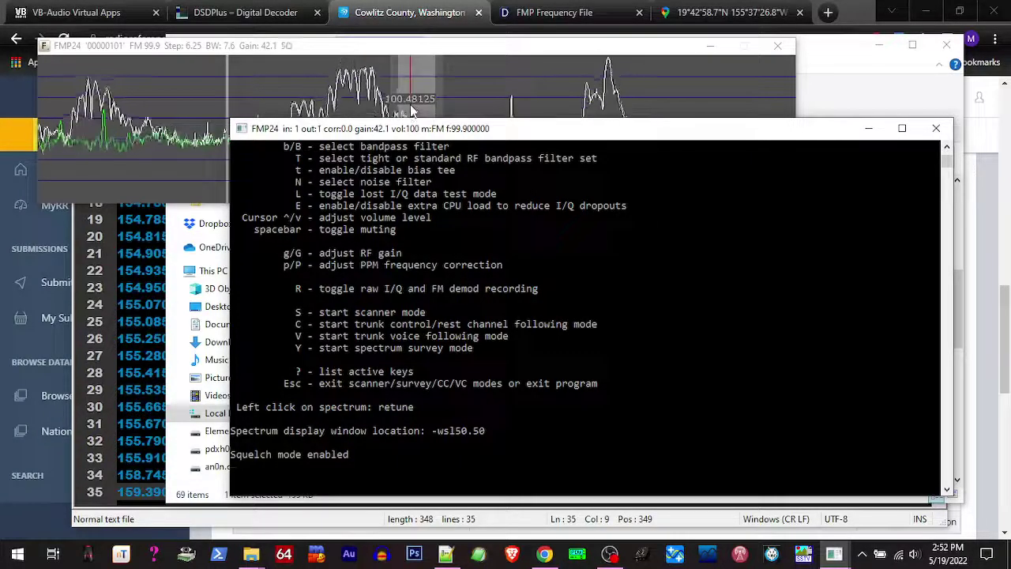
# Cycle the RF bandpass filter through its bandwidths to 9.50 kHz
pyautogui.press('b')
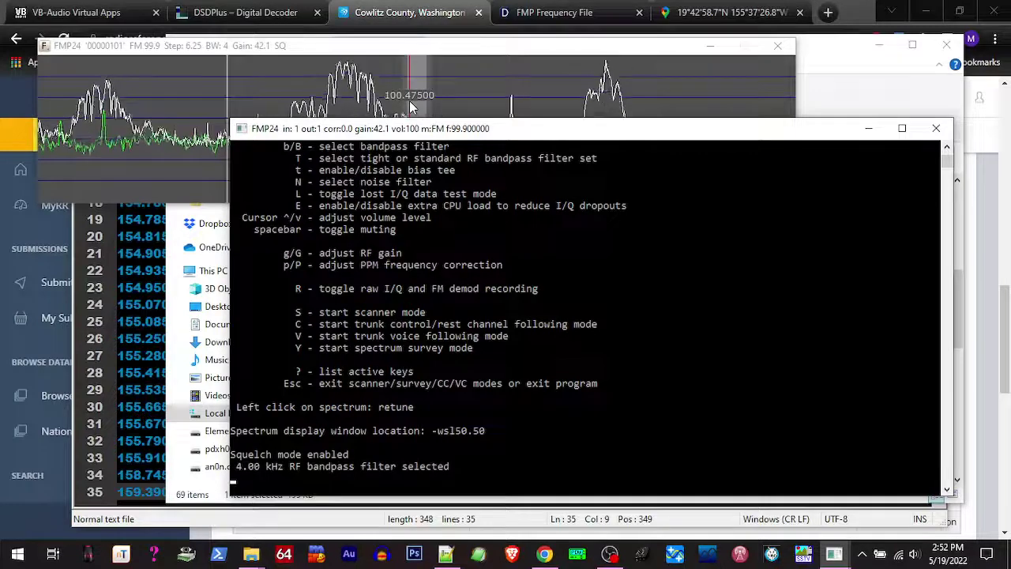
pyautogui.press('b')
pyautogui.press('b')
pyautogui.press('b')
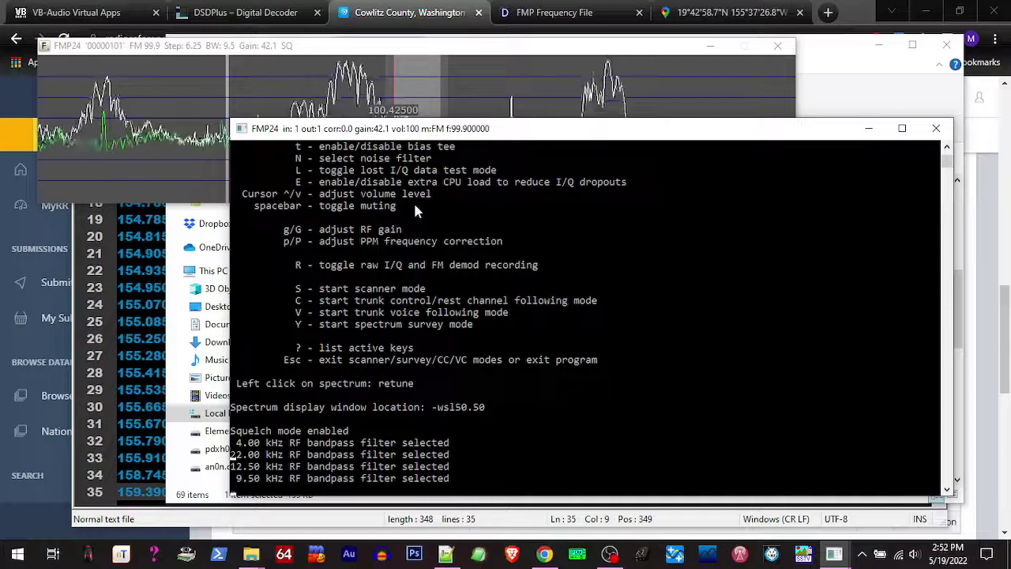
# Start scanner mode on the new scan list and move the console aside, bringing the full spectrum display to the front
pyautogui.hotkey('shift', 's')
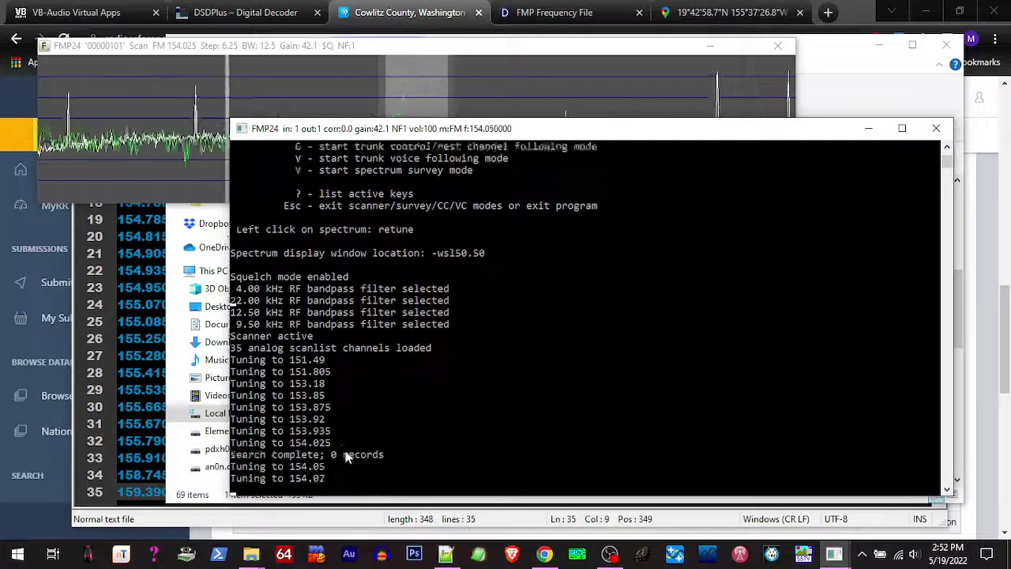
pyautogui.moveTo(536, 131); pyautogui.dragTo(587, 177)
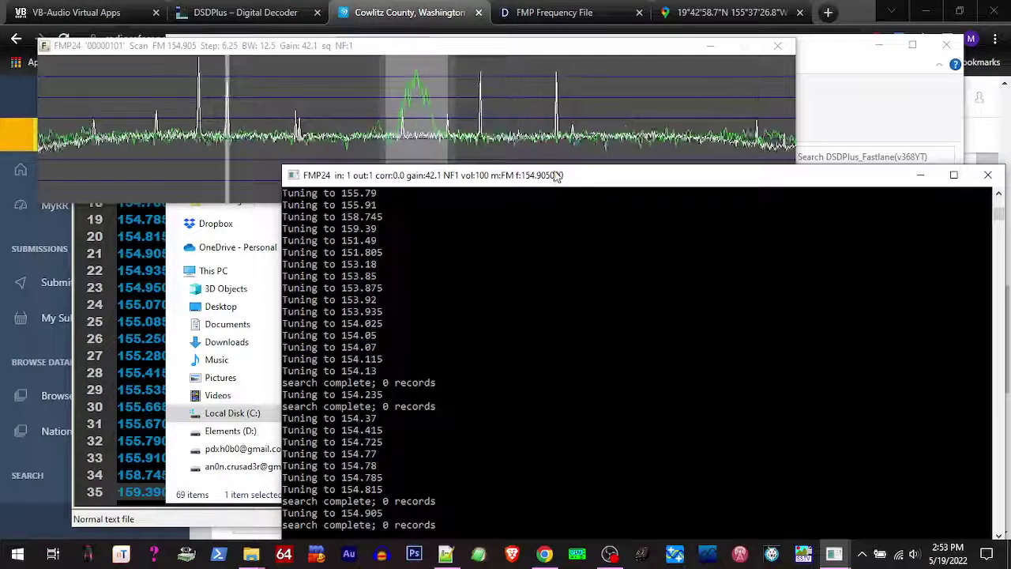
pyautogui.click(338, 90)
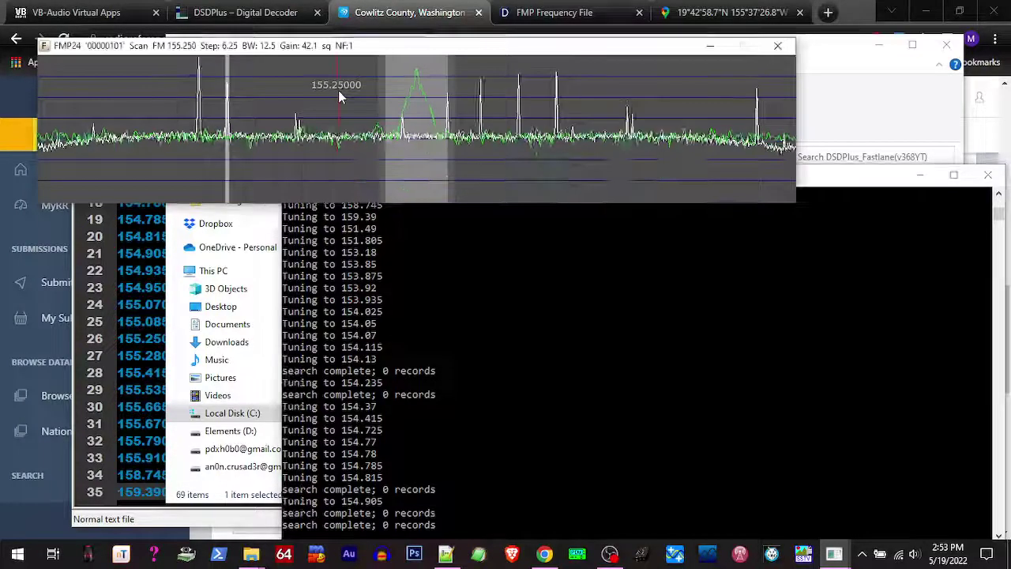